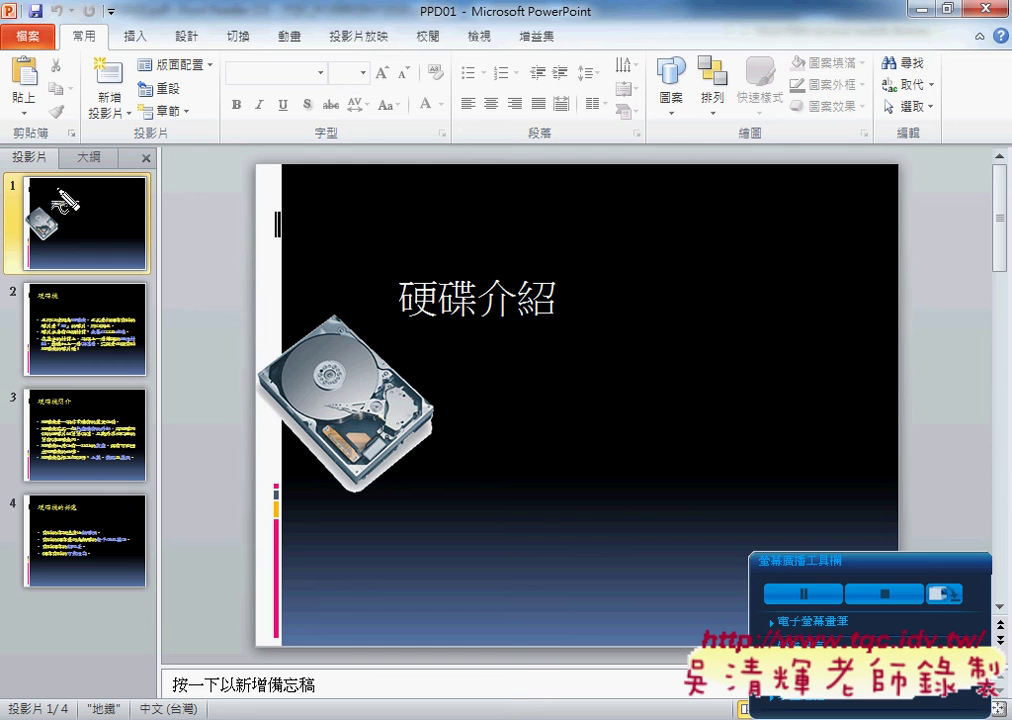
- Switch the ribbon to the 設計 (Design) tab to reveal the theme gallery
drag(18, 174, 12, 190)
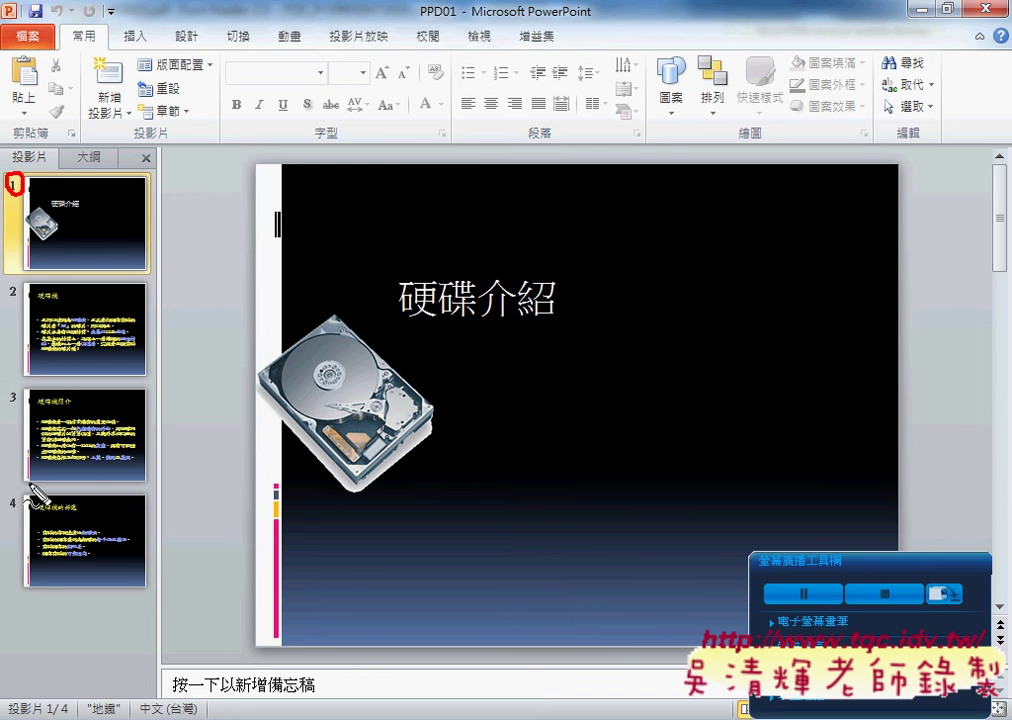
key(Escape)
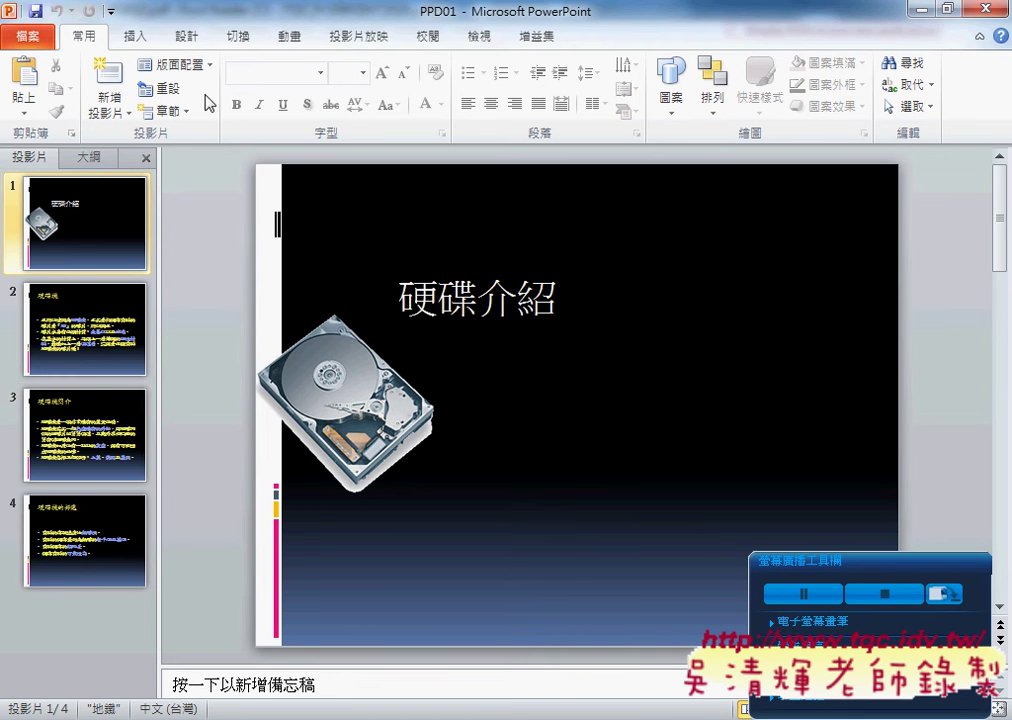
click(192, 36)
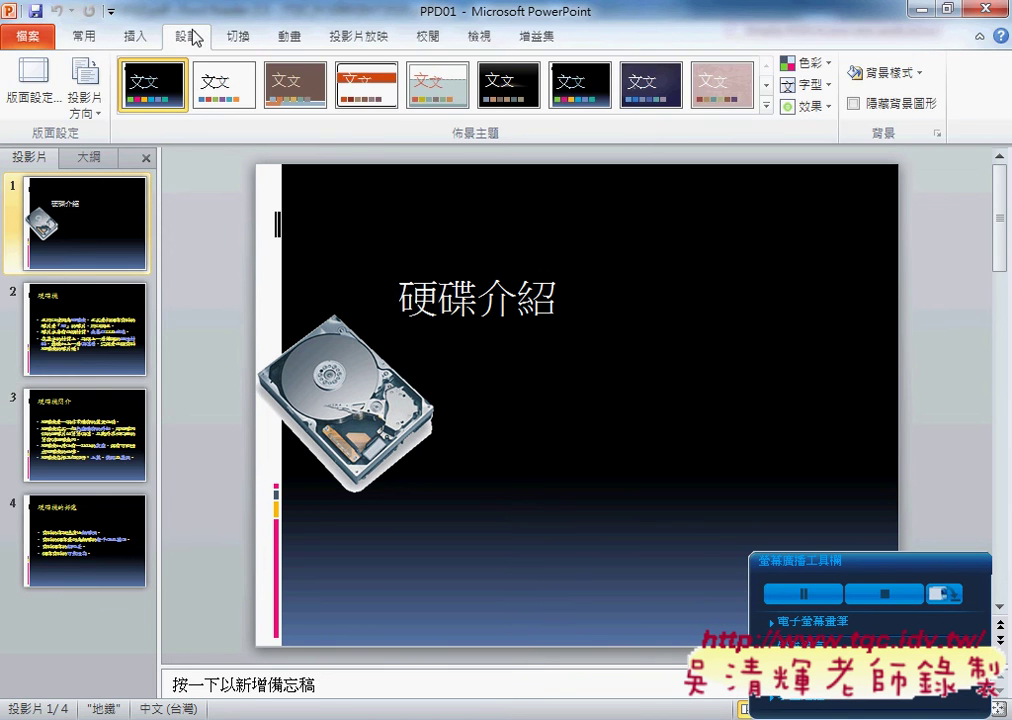
- In 版面設定, change the starting slide number from 1 to 0
click(63, 112)
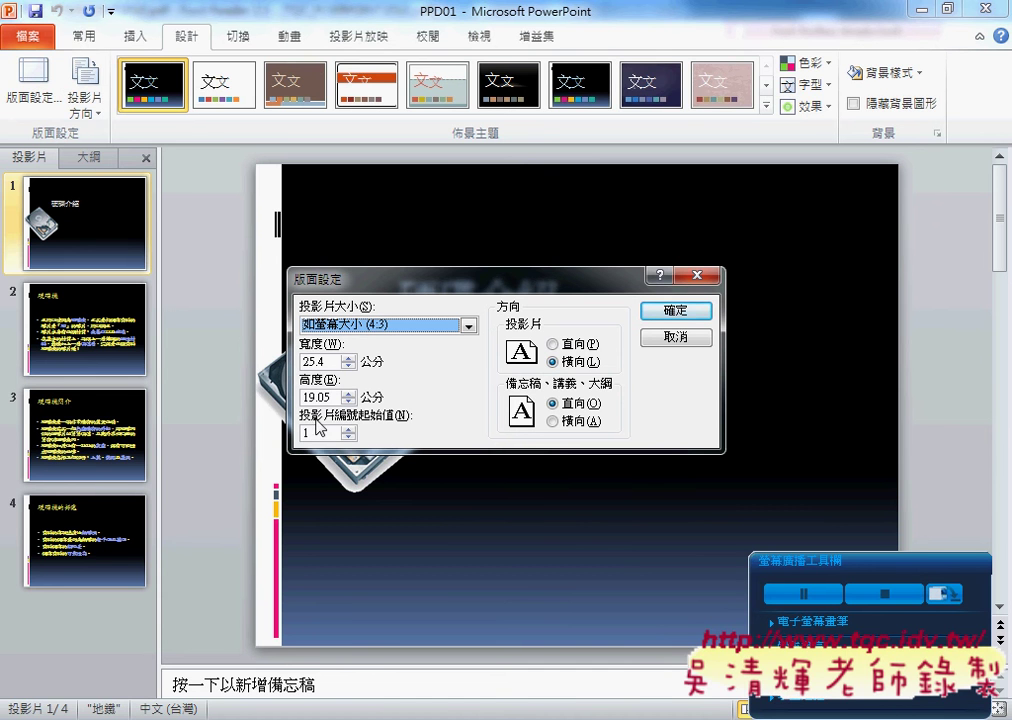
drag(325, 433, 273, 430)
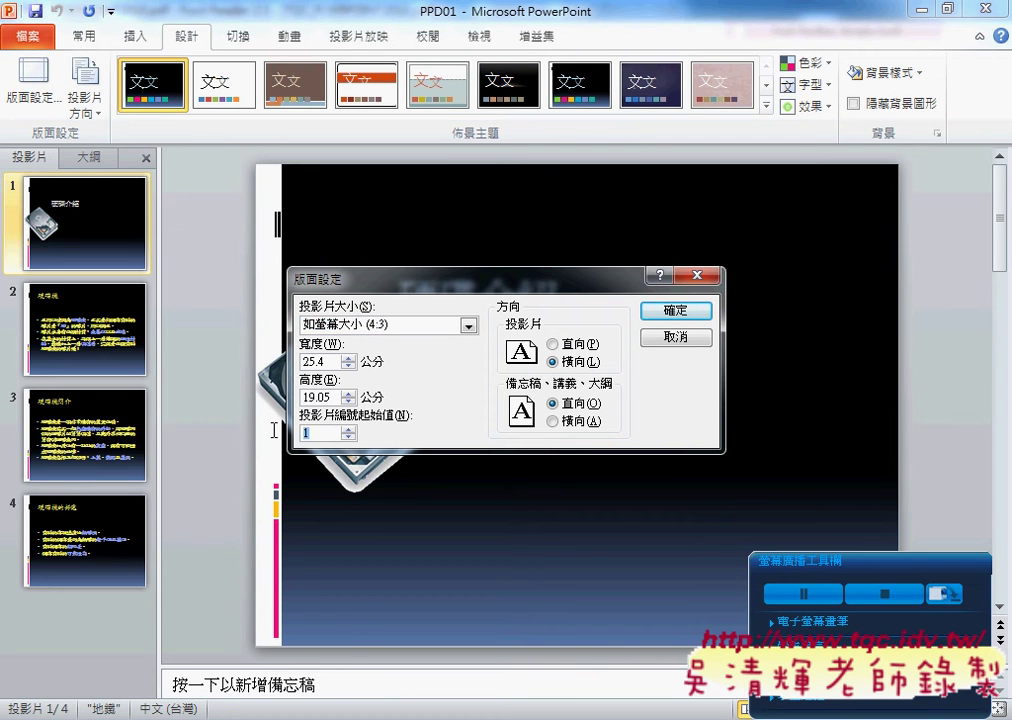
text(0)
click(683, 321)
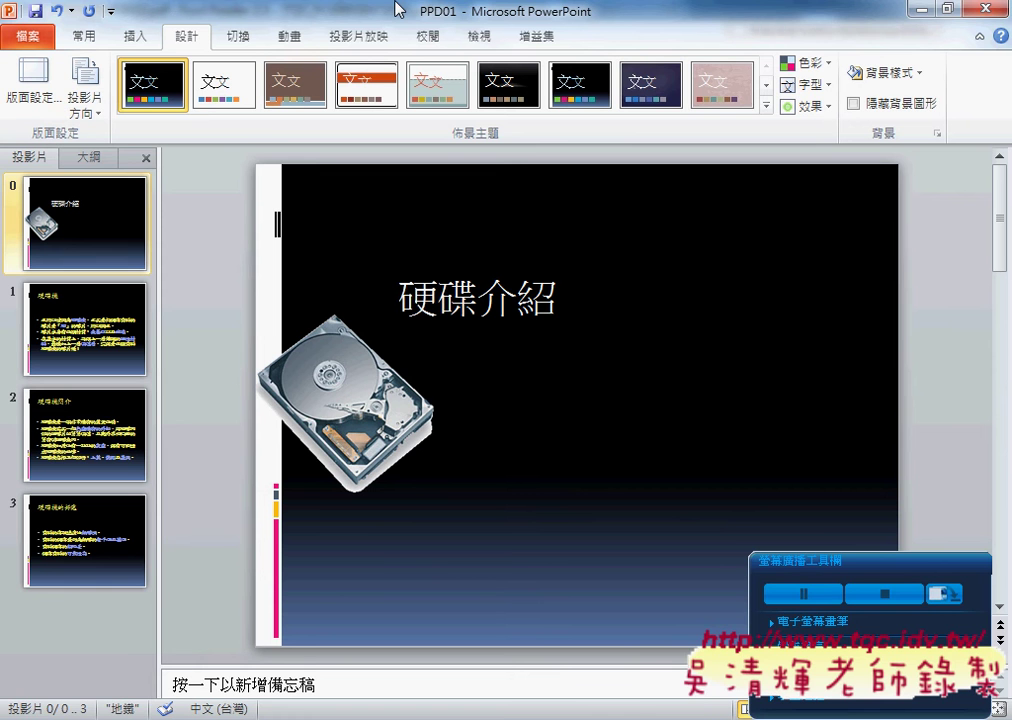
- Apply the 時裝 theme from the expanded theme gallery to all four slides
click(768, 106)
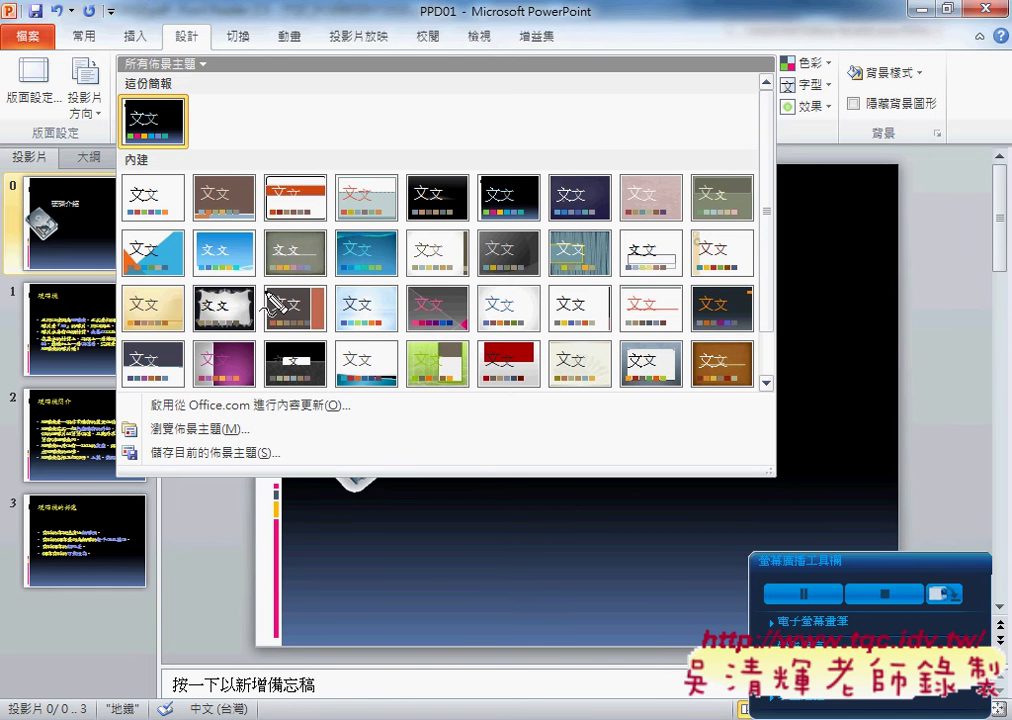
drag(254, 290, 263, 292)
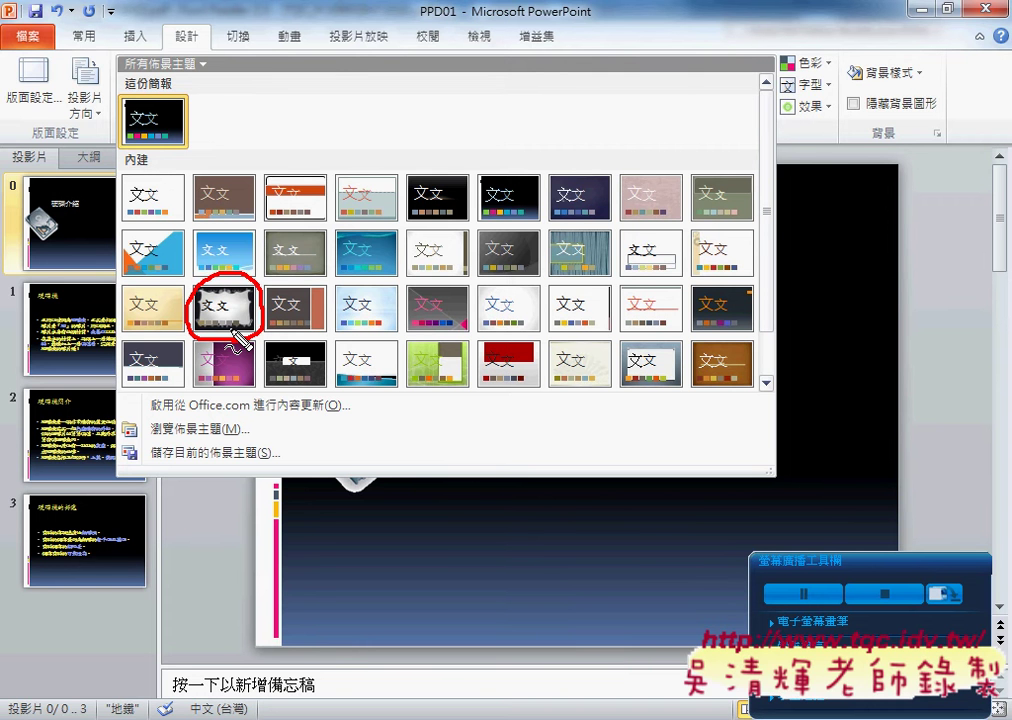
key(Escape)
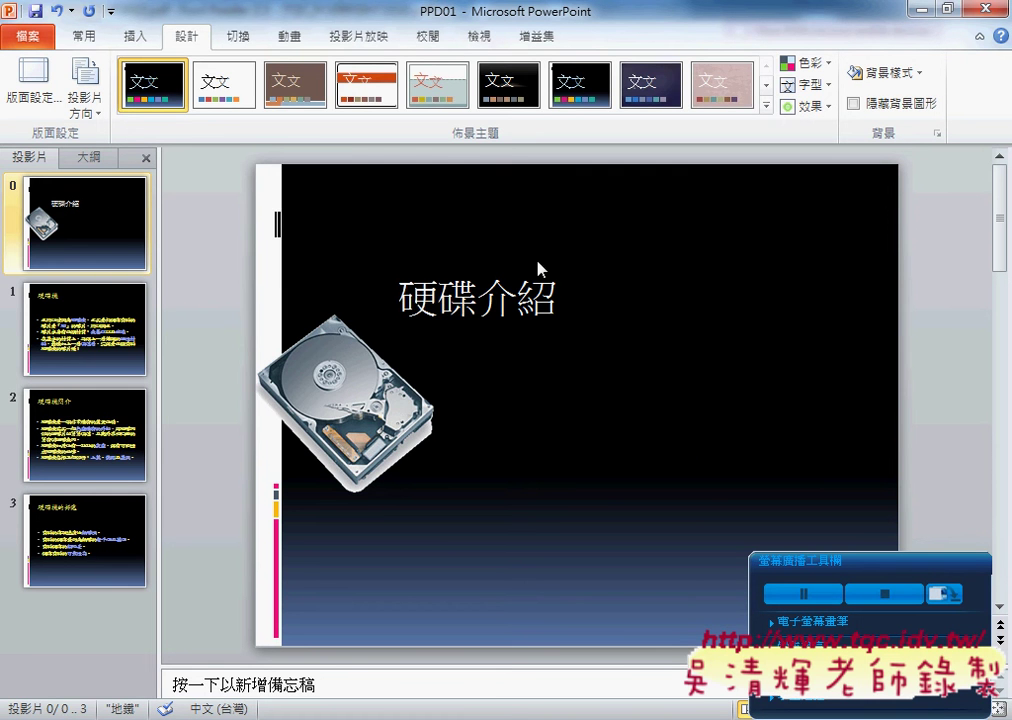
click(766, 107)
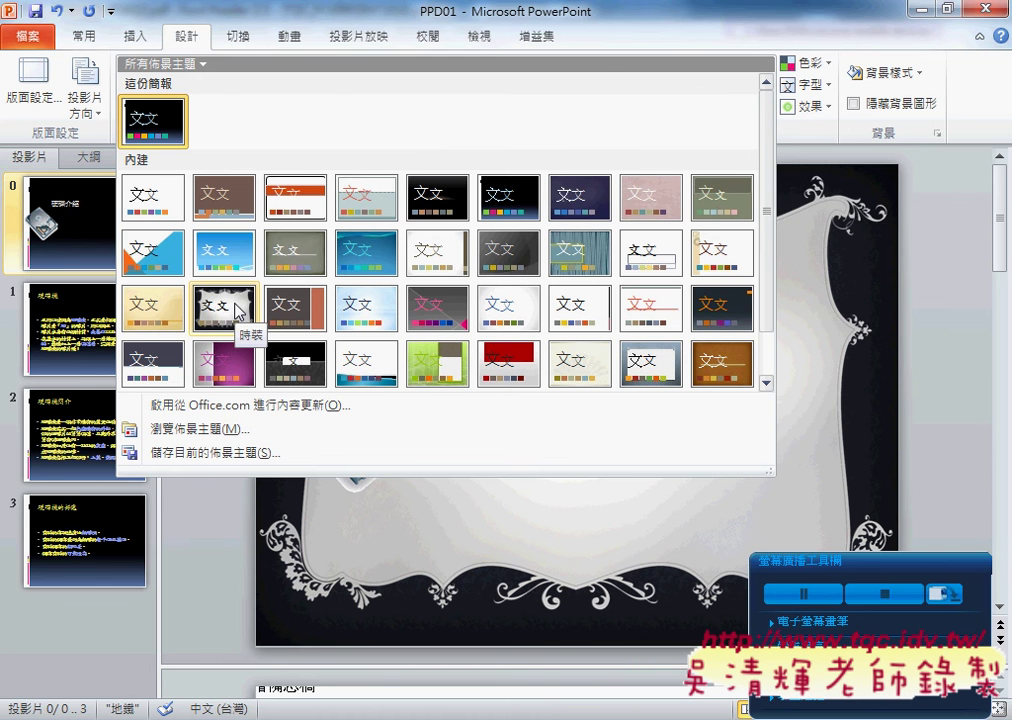
click(237, 311)
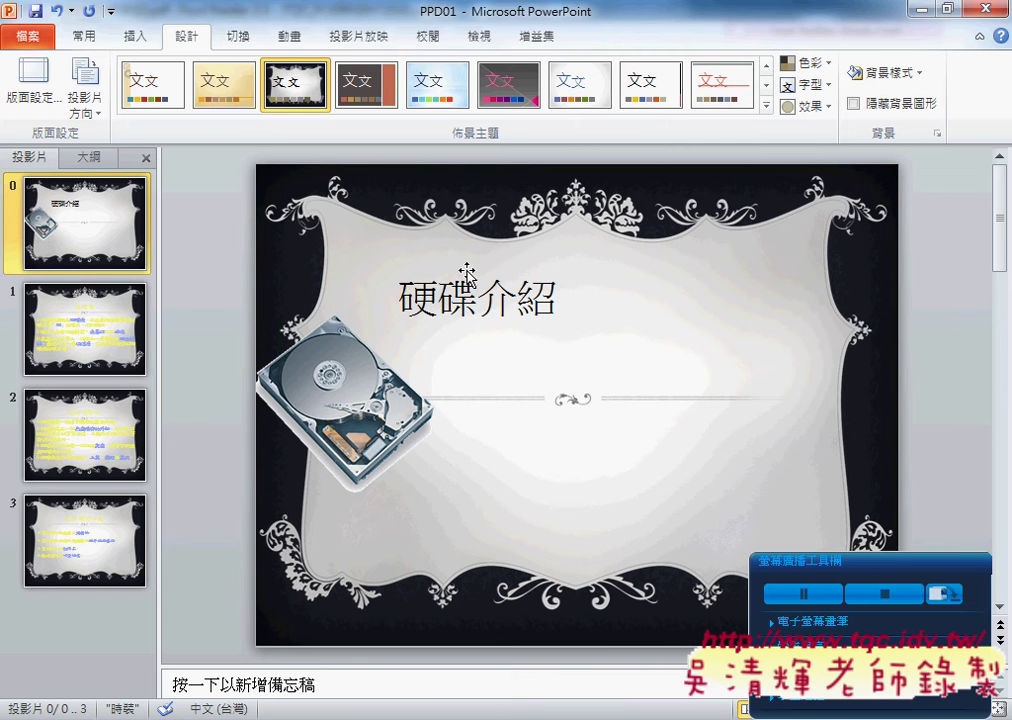
- Format the 硬碟介紹 title as 60-point 標楷體 with a text shadow
click(500, 271)
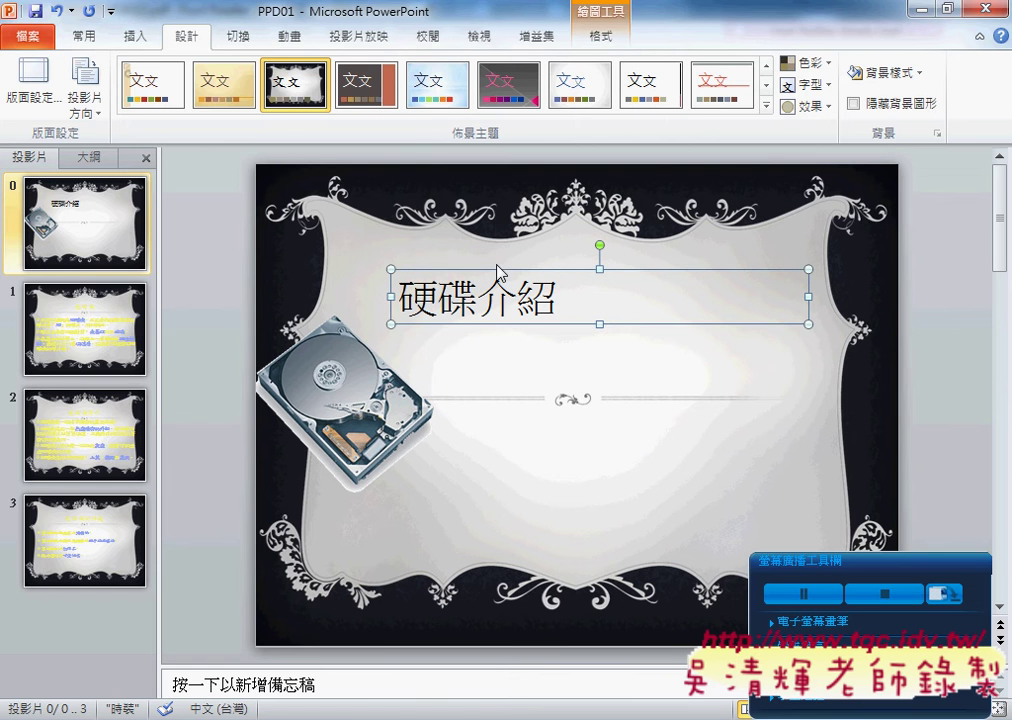
click(64, 34)
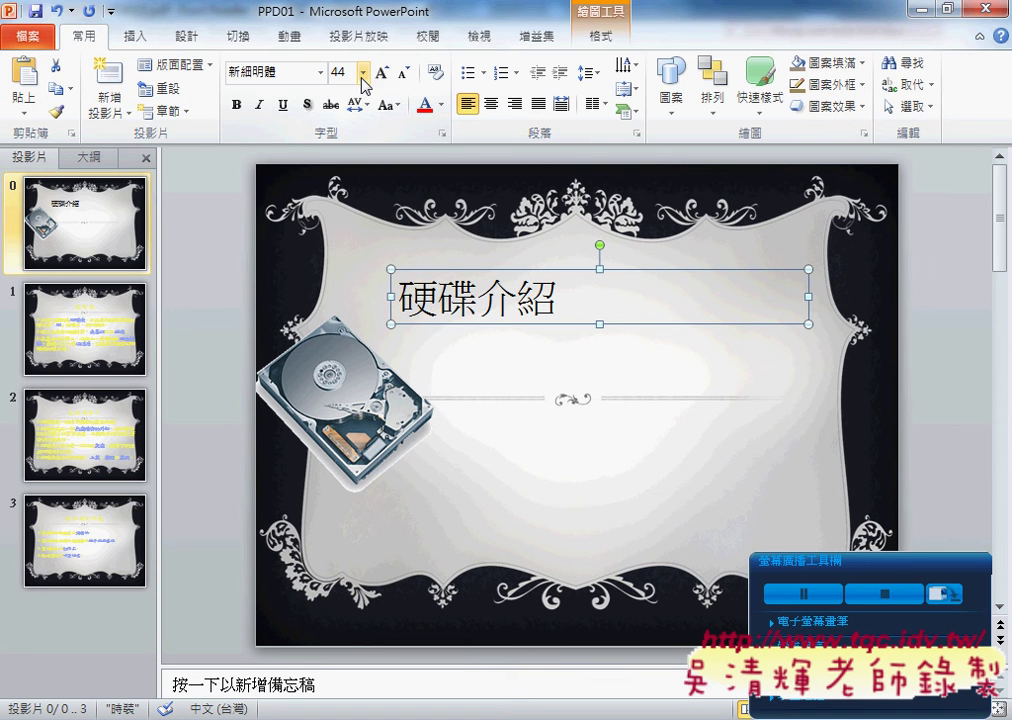
click(363, 72)
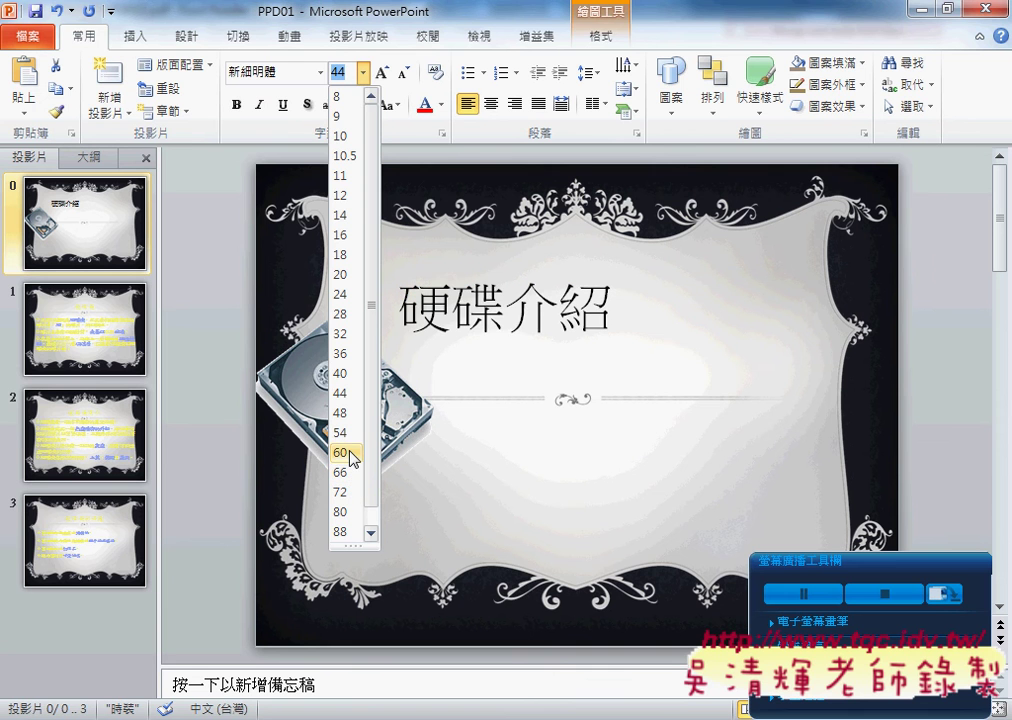
click(352, 454)
click(322, 73)
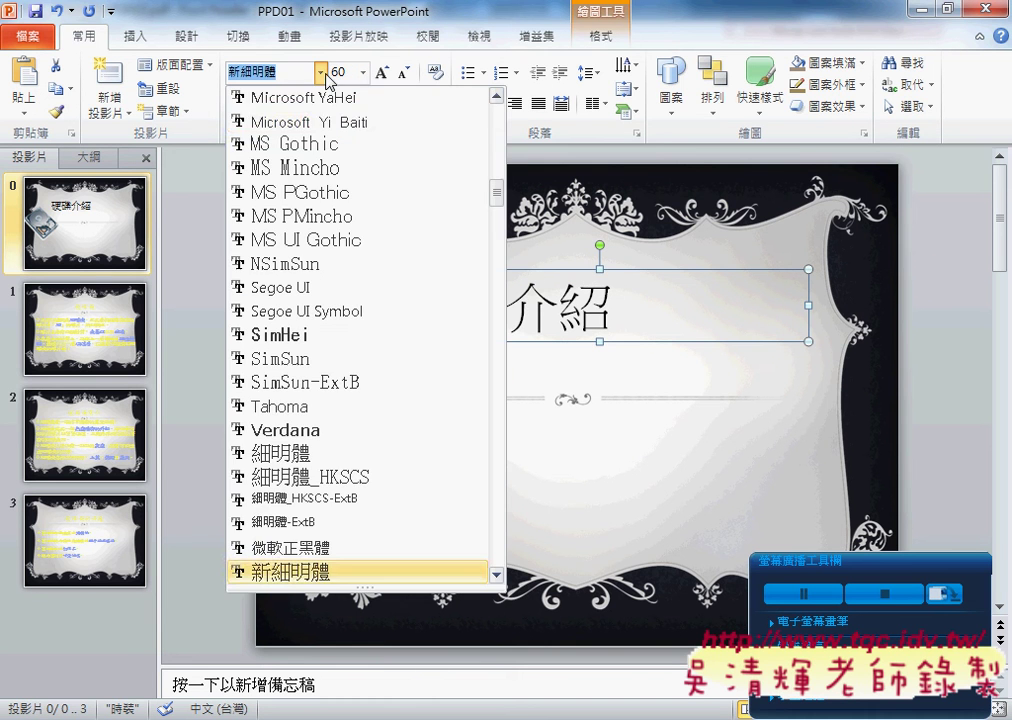
click(497, 129)
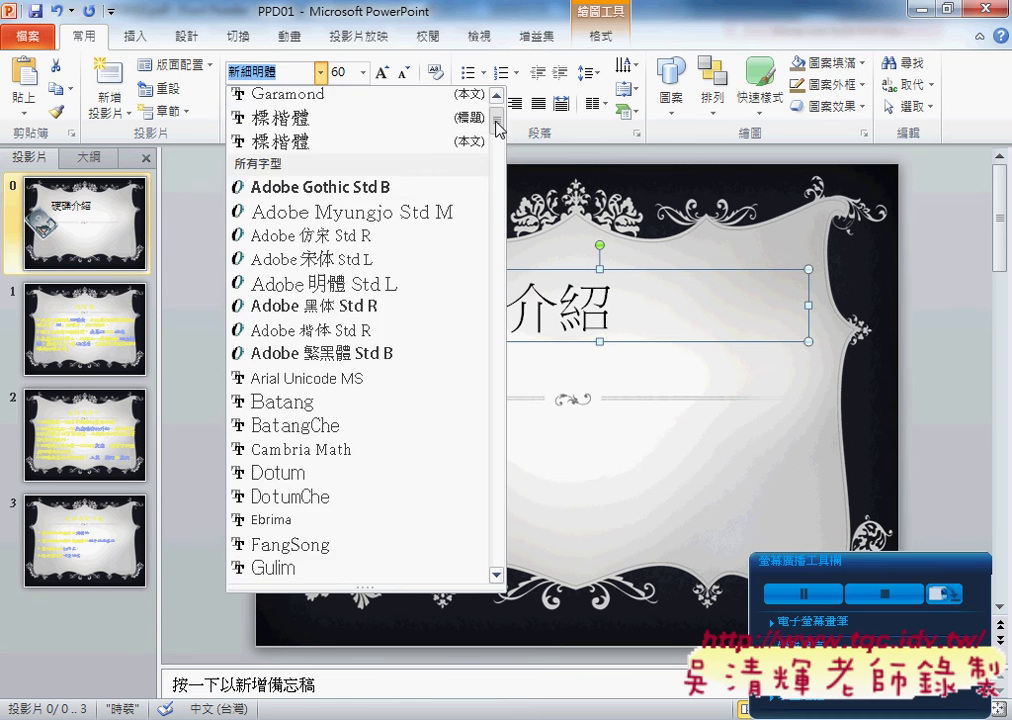
drag(497, 123, 490, 210)
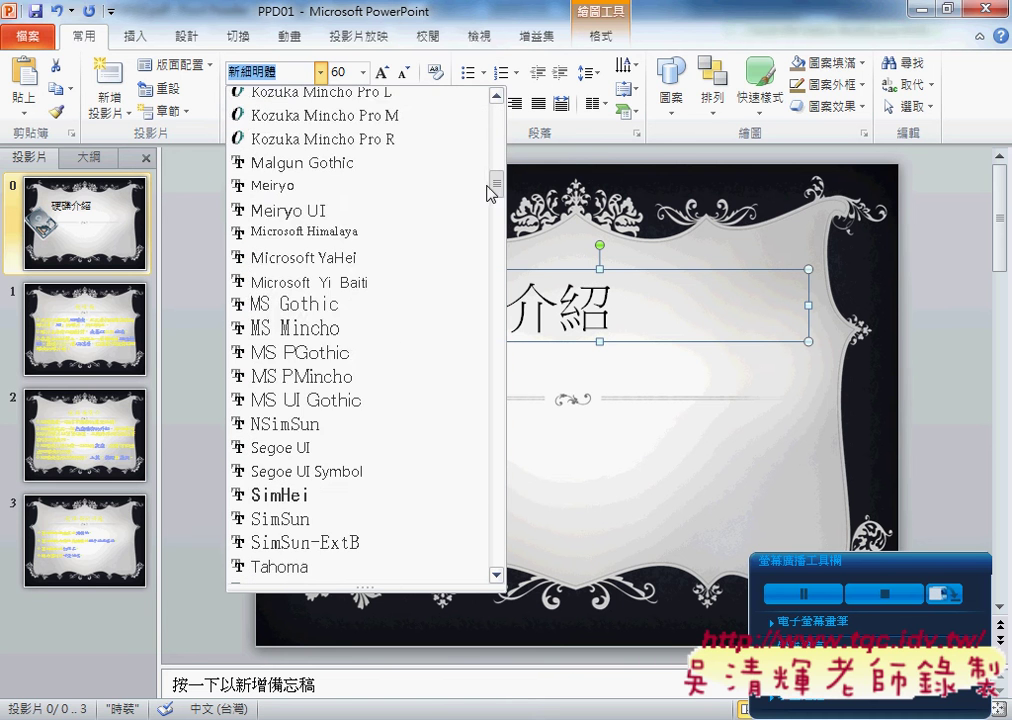
click(334, 470)
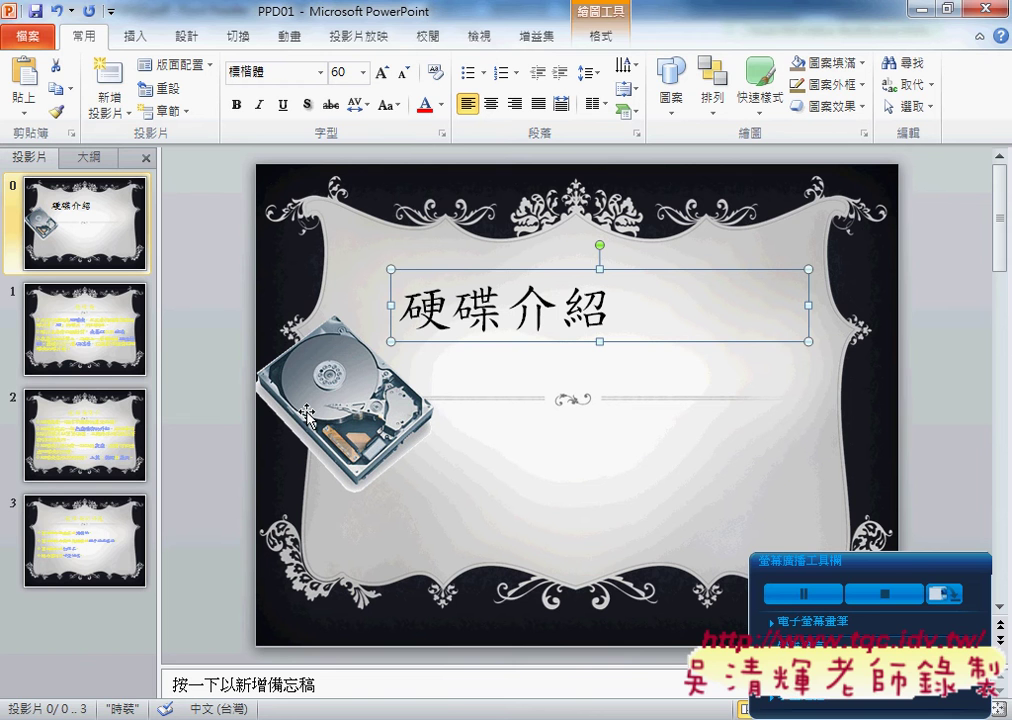
click(307, 104)
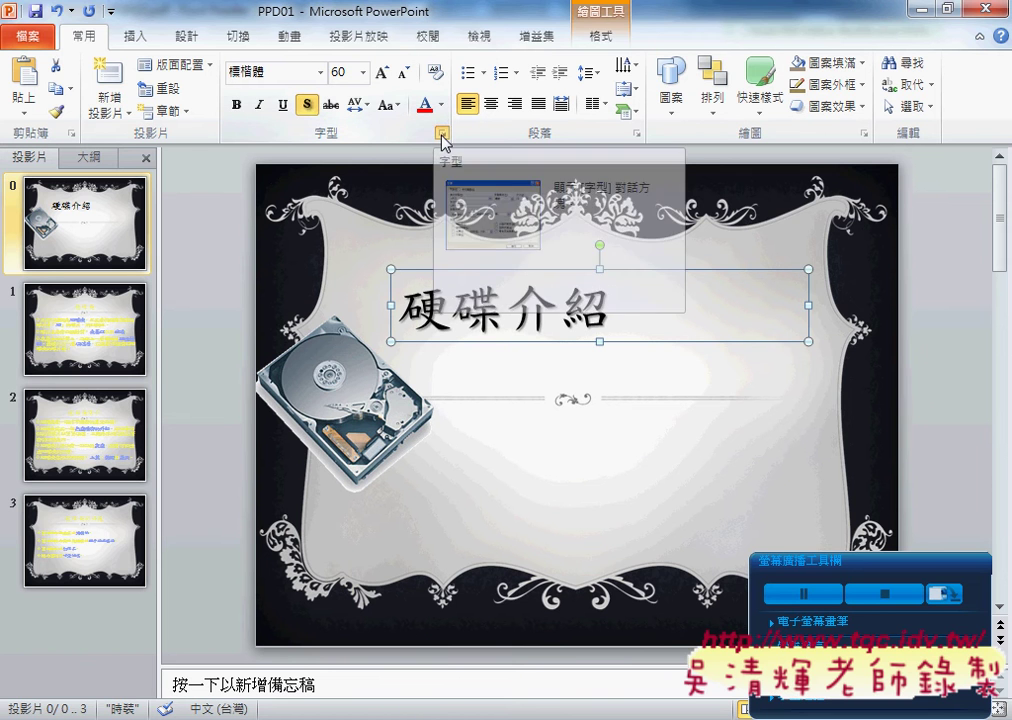
- Expand the title's character spacing by 15 pt in the Font dialog
click(443, 141)
click(377, 233)
click(385, 264)
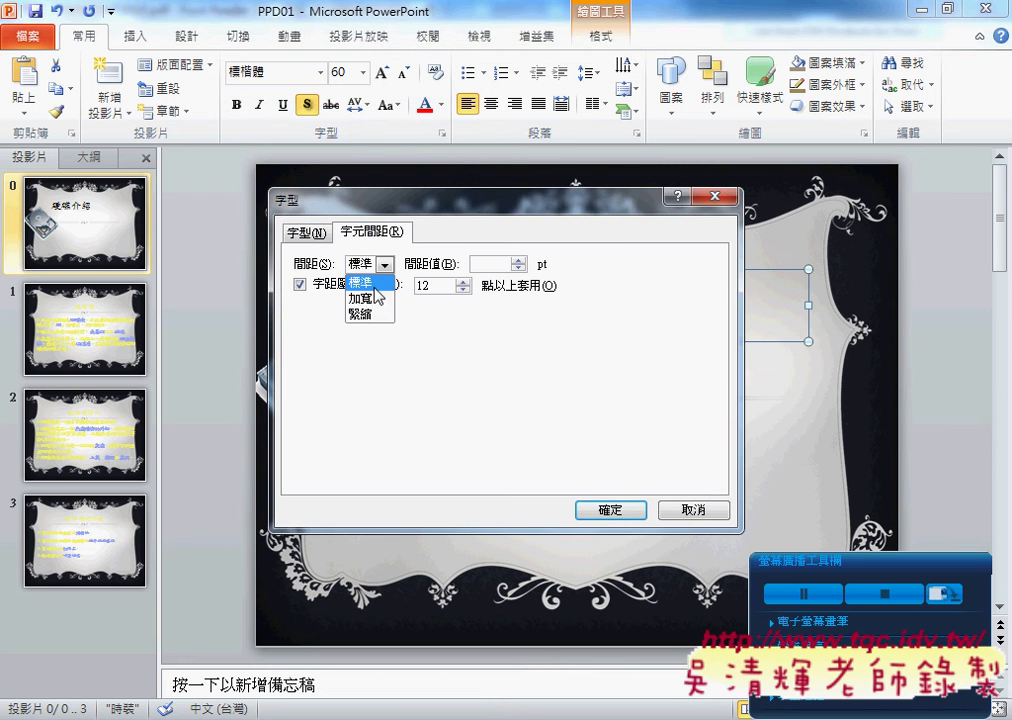
click(365, 298)
click(479, 263)
text(5)
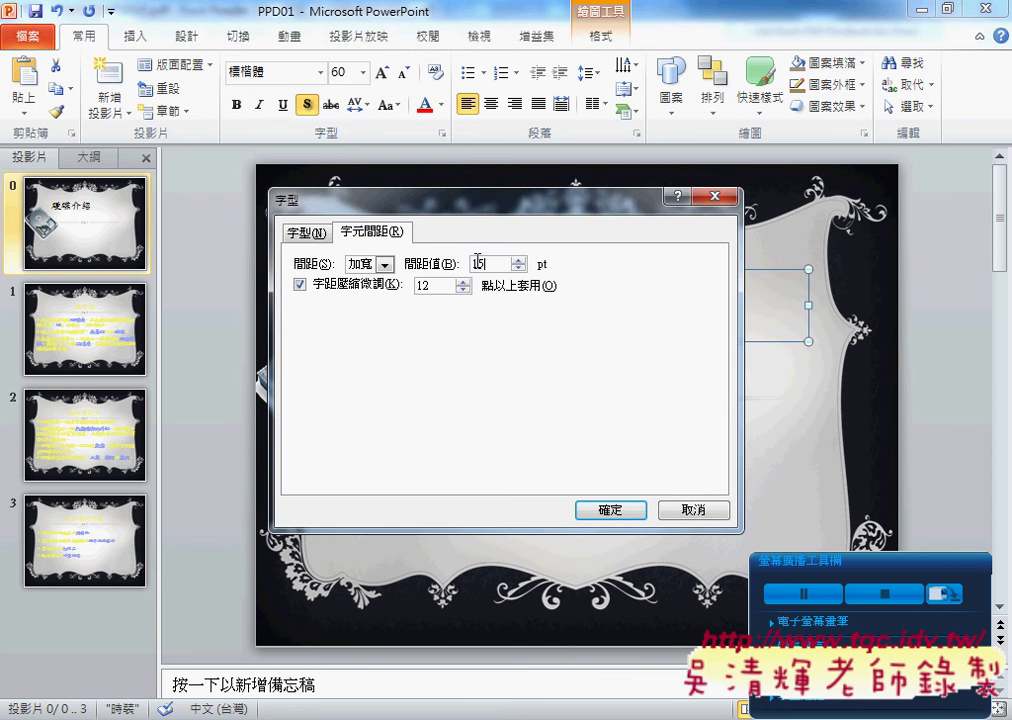
click(626, 510)
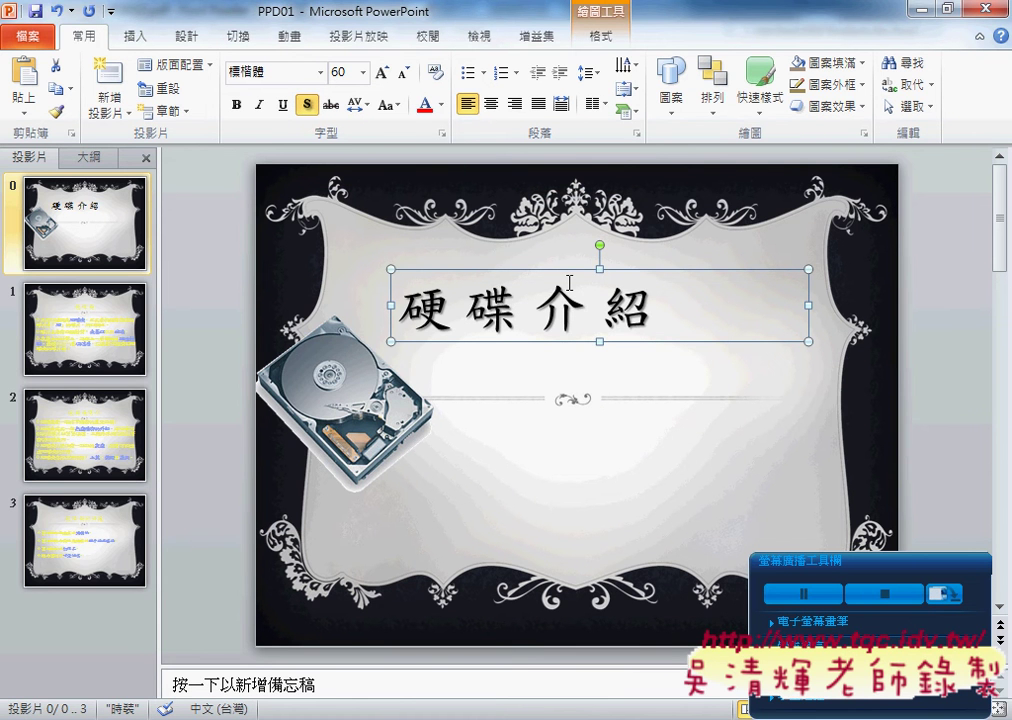
click(380, 398)
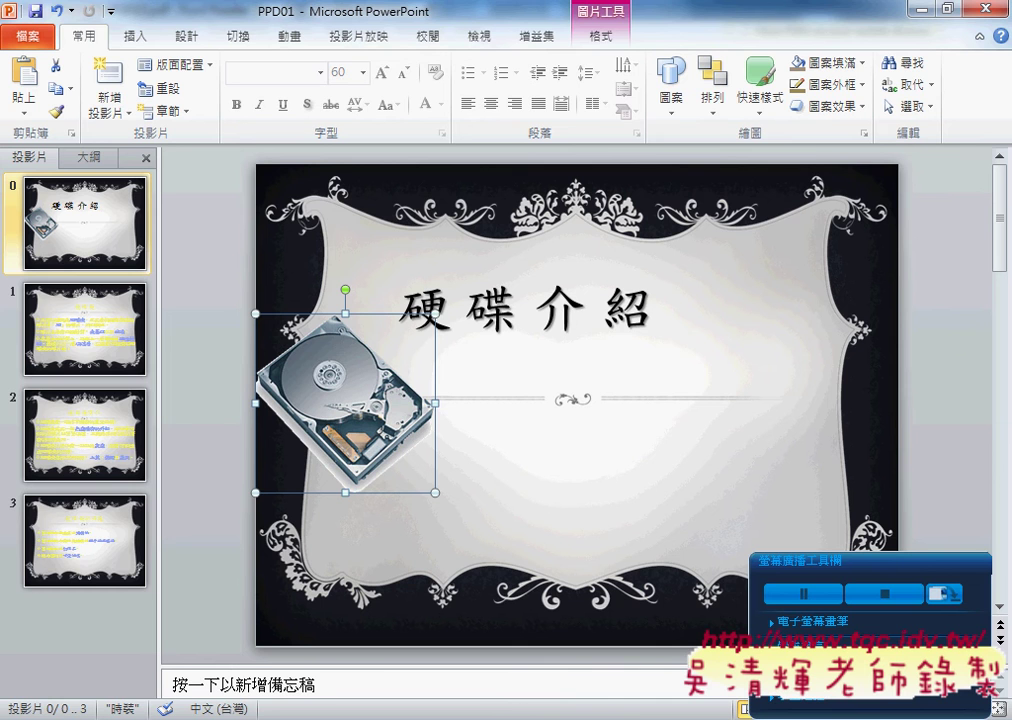
key(alt+Tab)
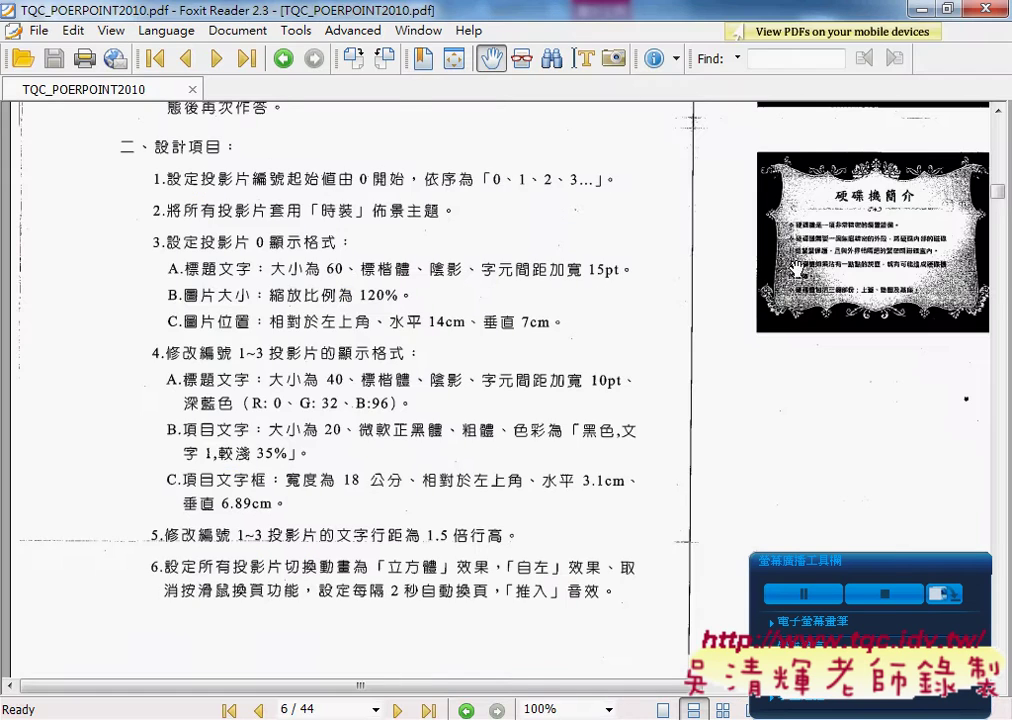
drag(629, 212, 428, 507)
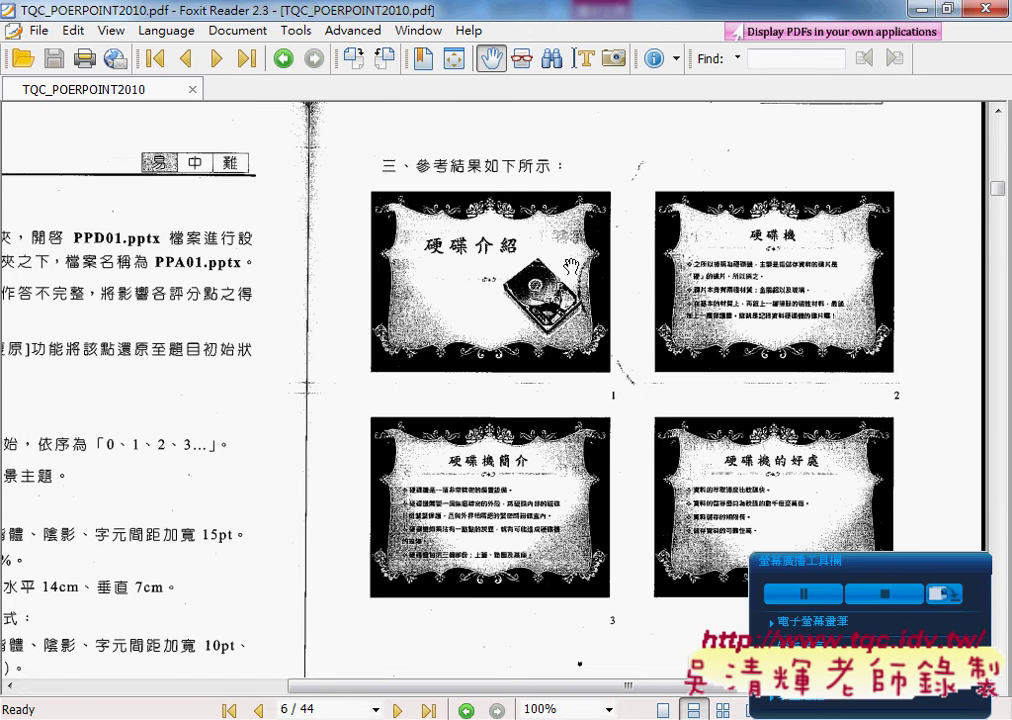
click(920, 9)
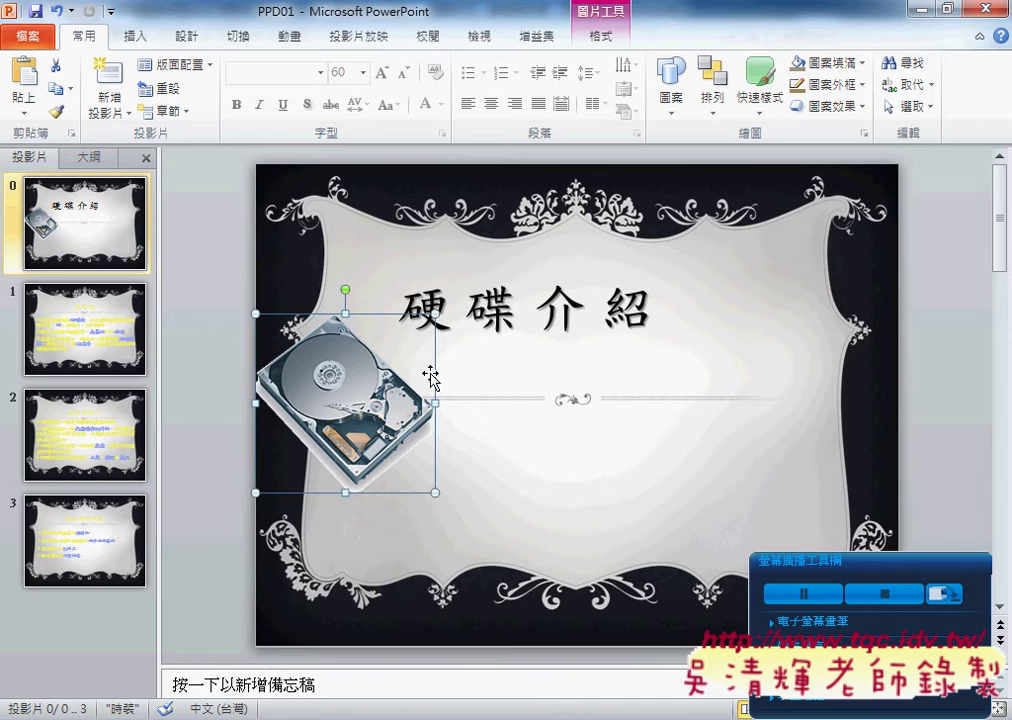
right_click(339, 383)
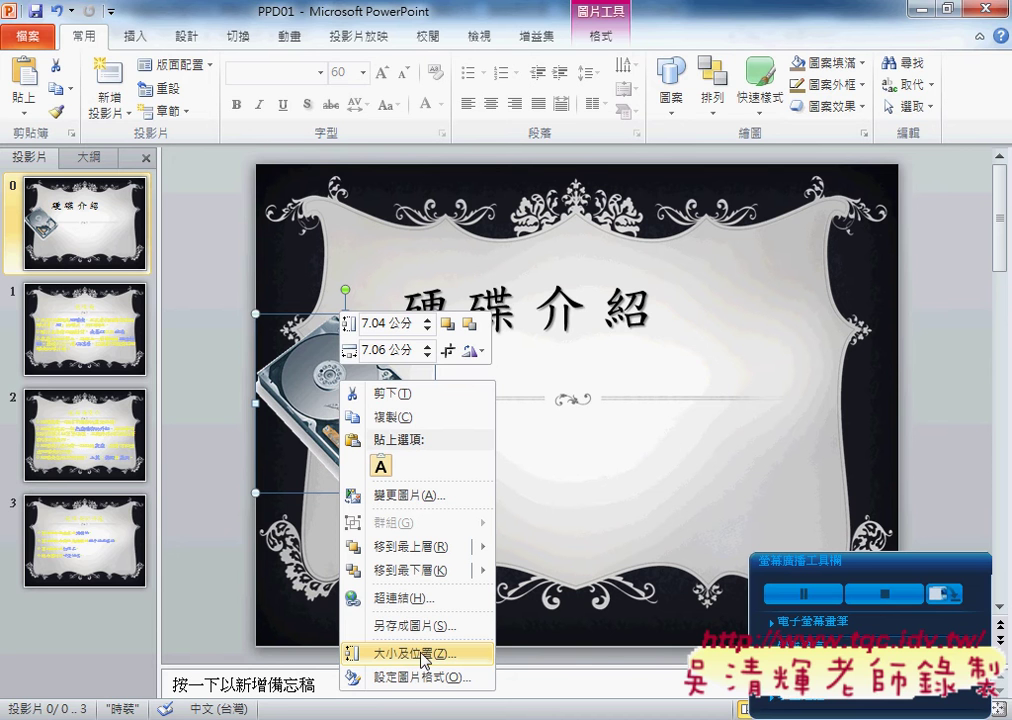
click(600, 40)
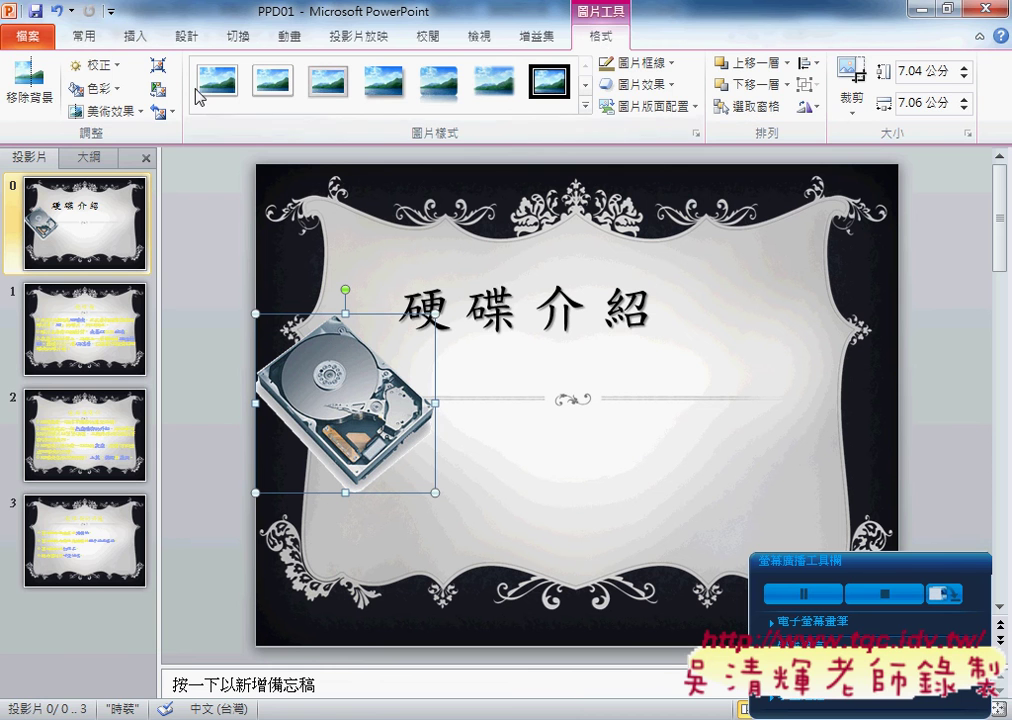
click(84, 37)
click(600, 36)
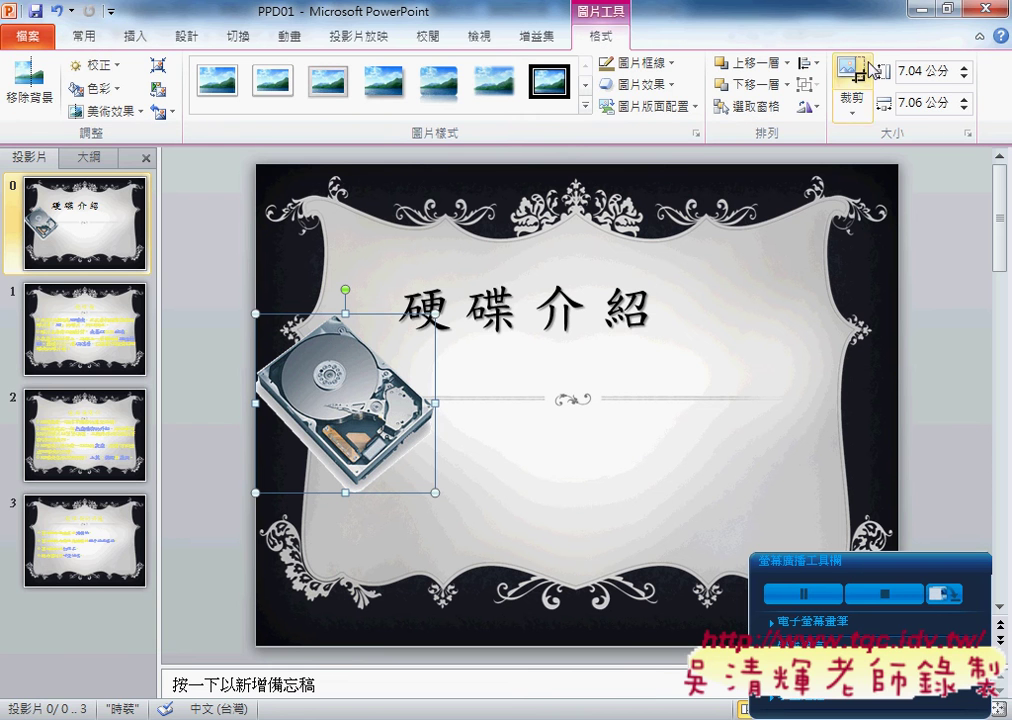
click(967, 133)
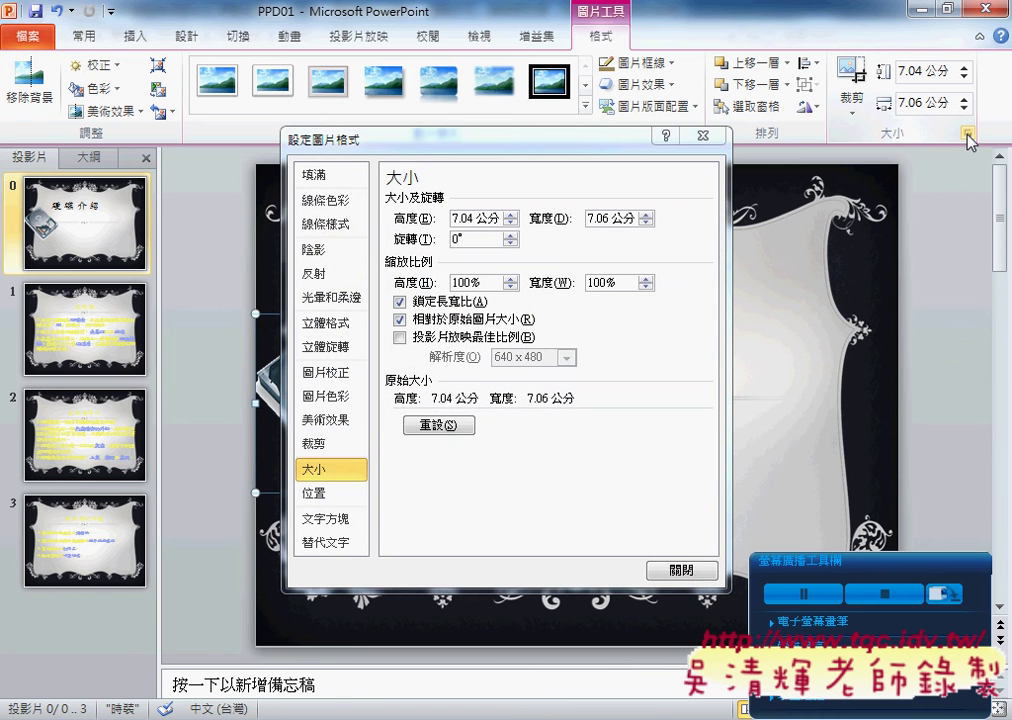
click(704, 135)
click(89, 42)
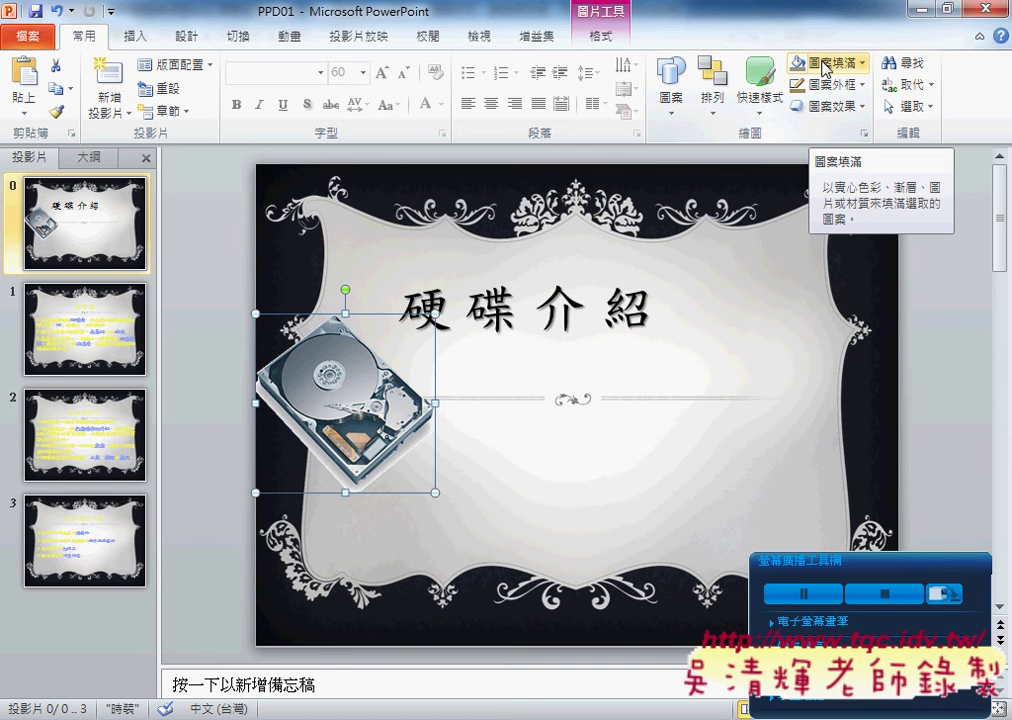
- Scale the hard-disk picture to 120% height with aspect ratio locked, giving 8.45 × 8.48 cm
right_click(371, 393)
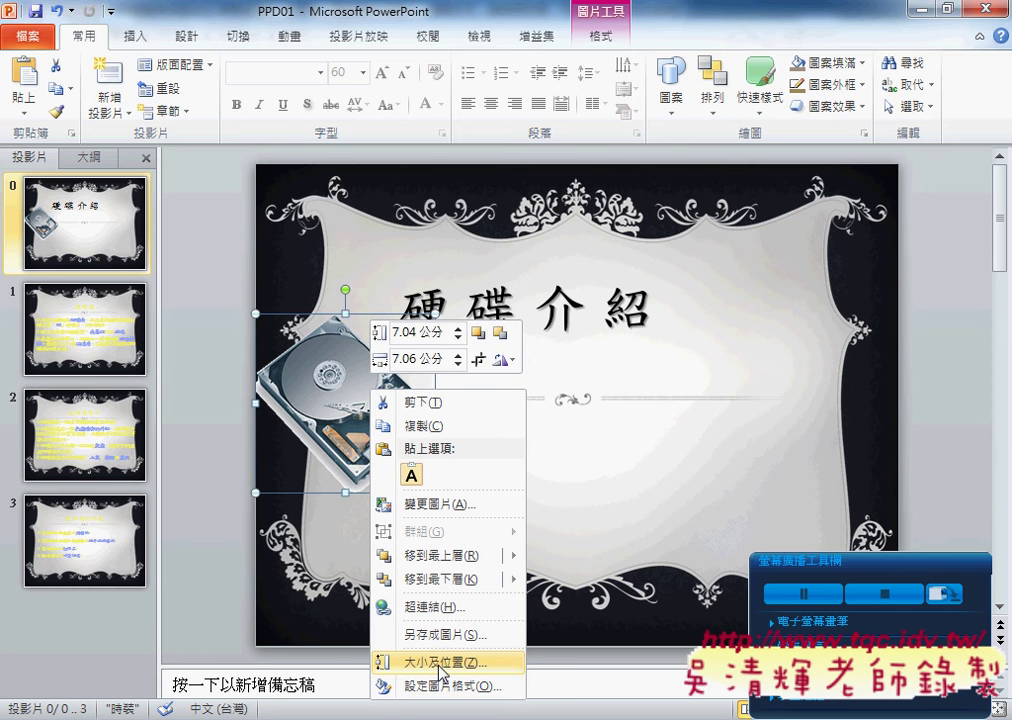
click(443, 663)
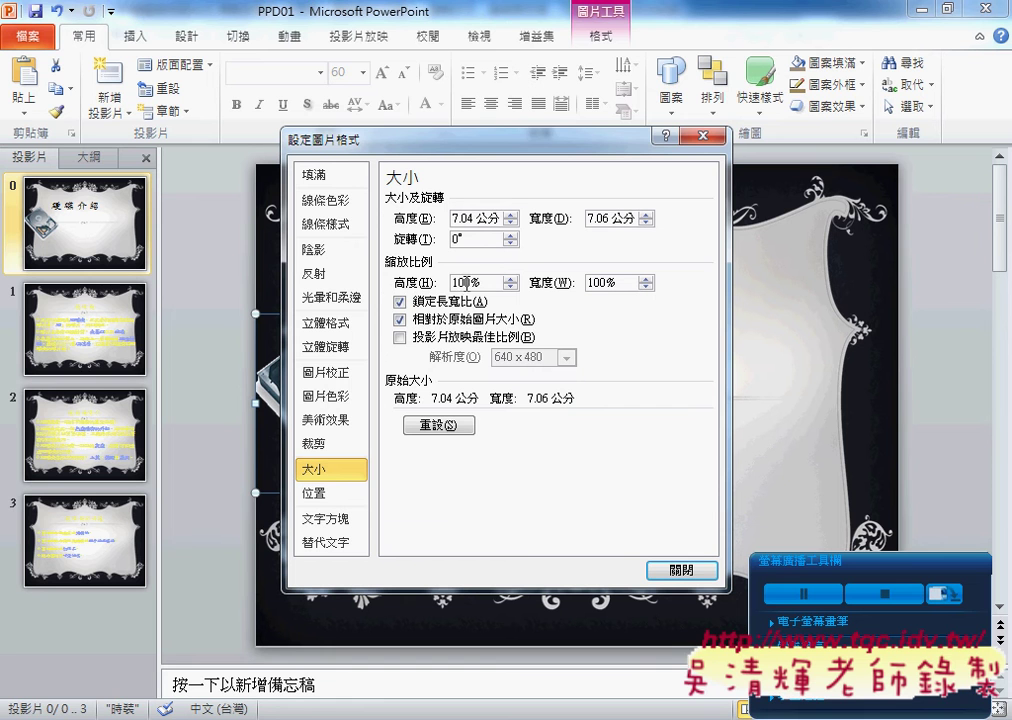
text(2)
click(617, 282)
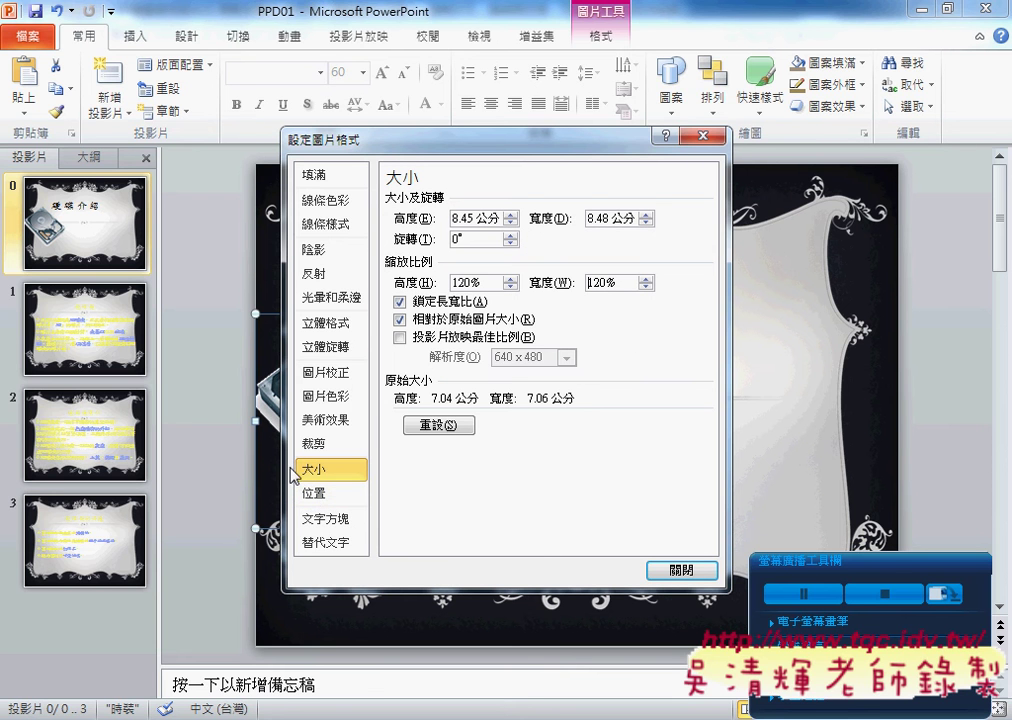
- Position the picture at 14 cm horizontal, 7 cm vertical from the top-left corner, then show slide 1
click(335, 505)
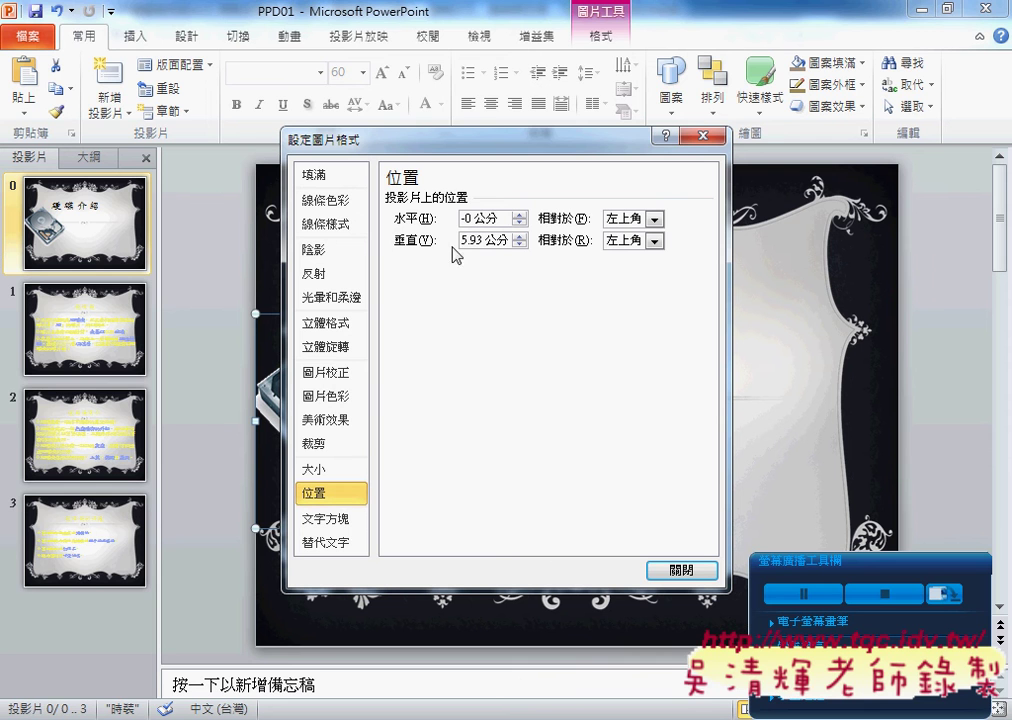
drag(476, 220, 452, 219)
text(14)
key(Tab)
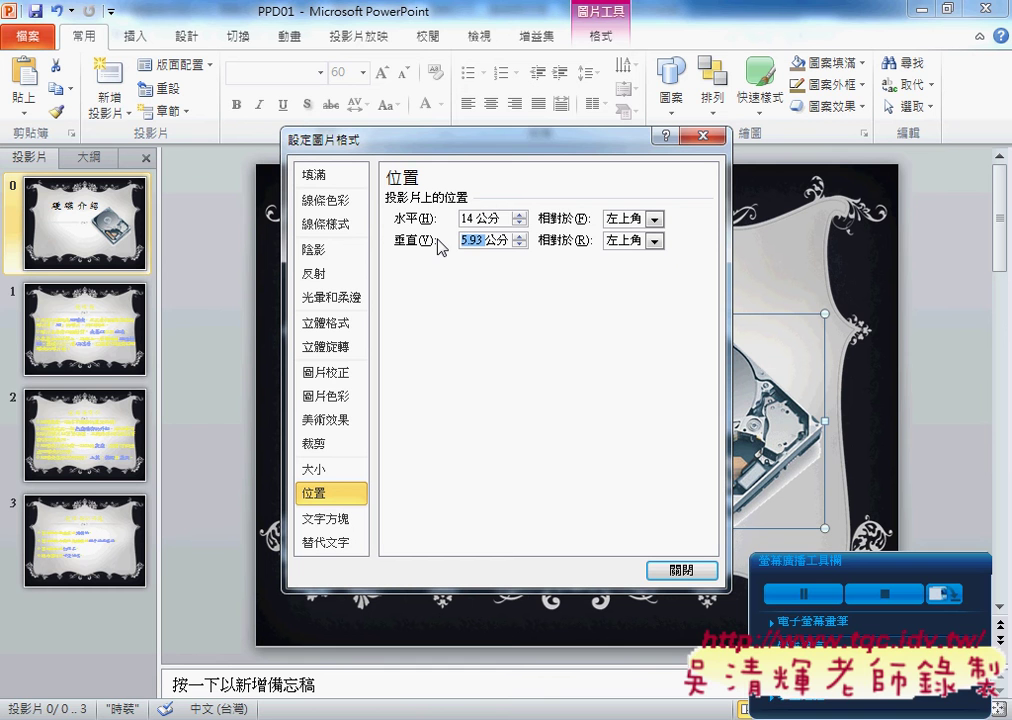
text(7)
click(702, 570)
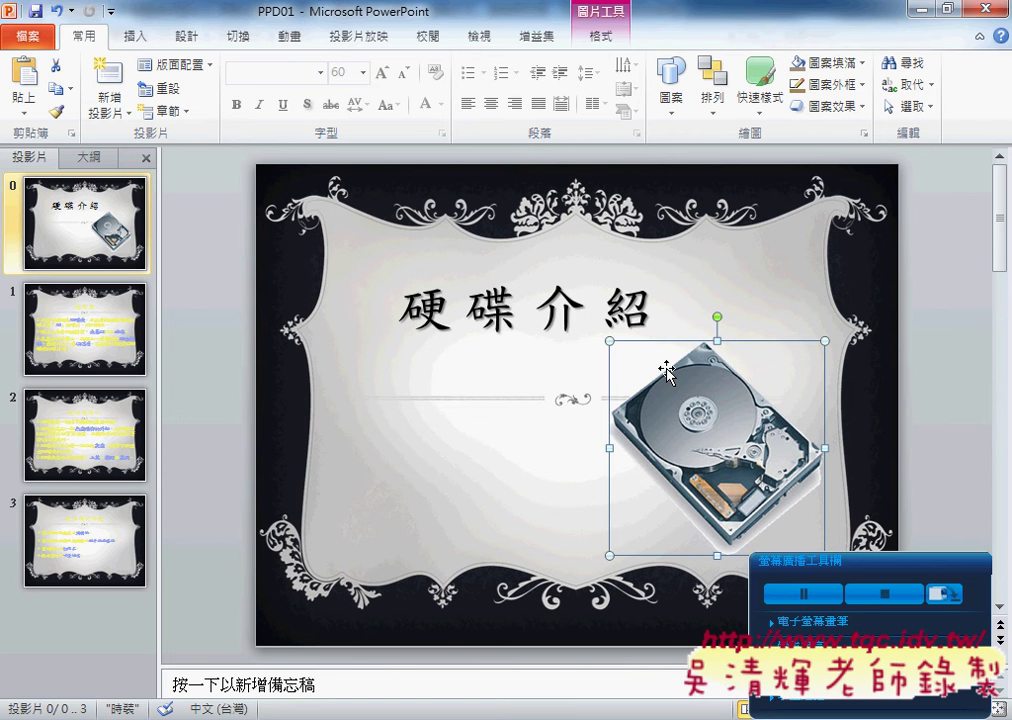
click(93, 356)
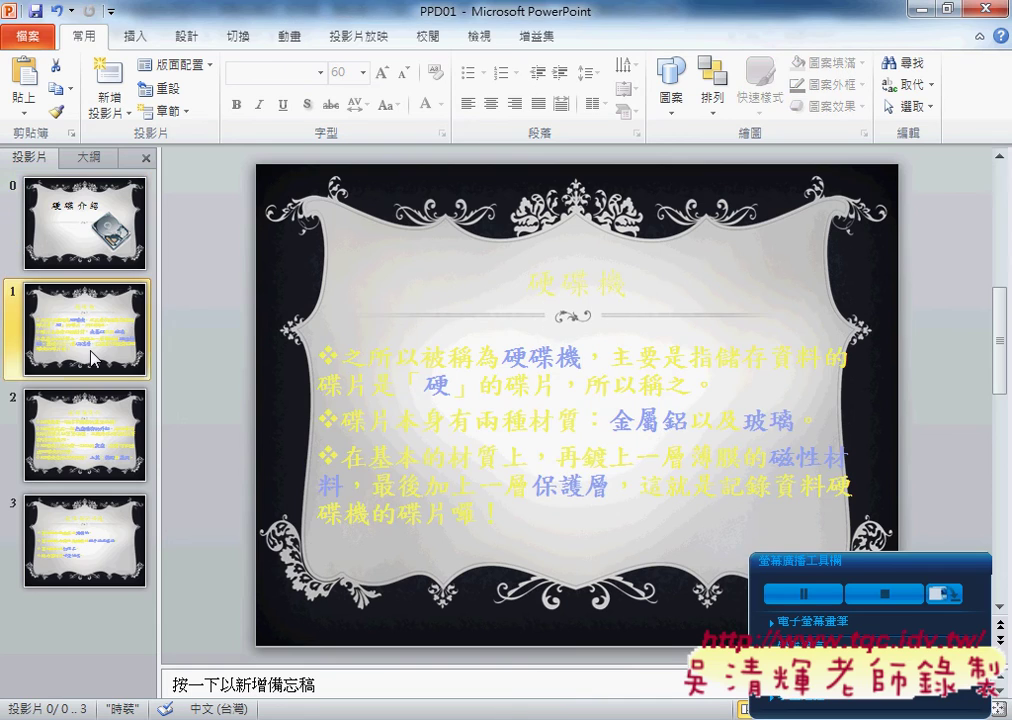
- Switch to the Foxit PDF task sheet and scroll to the 設計項目 list on page 6
key(alt+Tab)
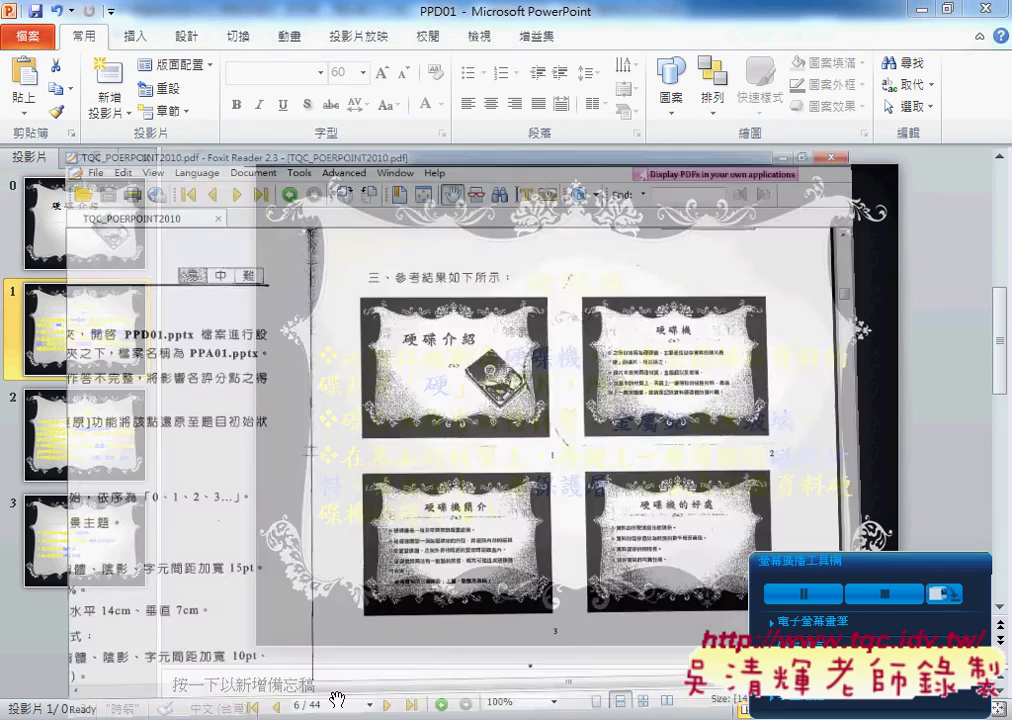
drag(465, 402, 639, 190)
scroll(639, 190, down, 1)
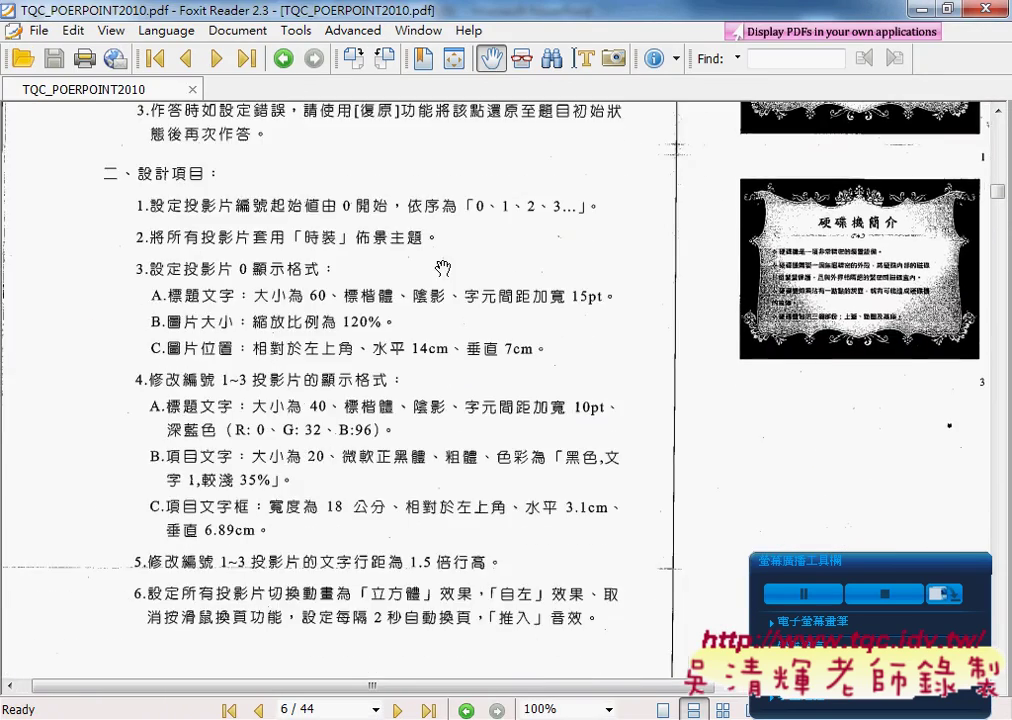
scroll(311, 258, down, 1)
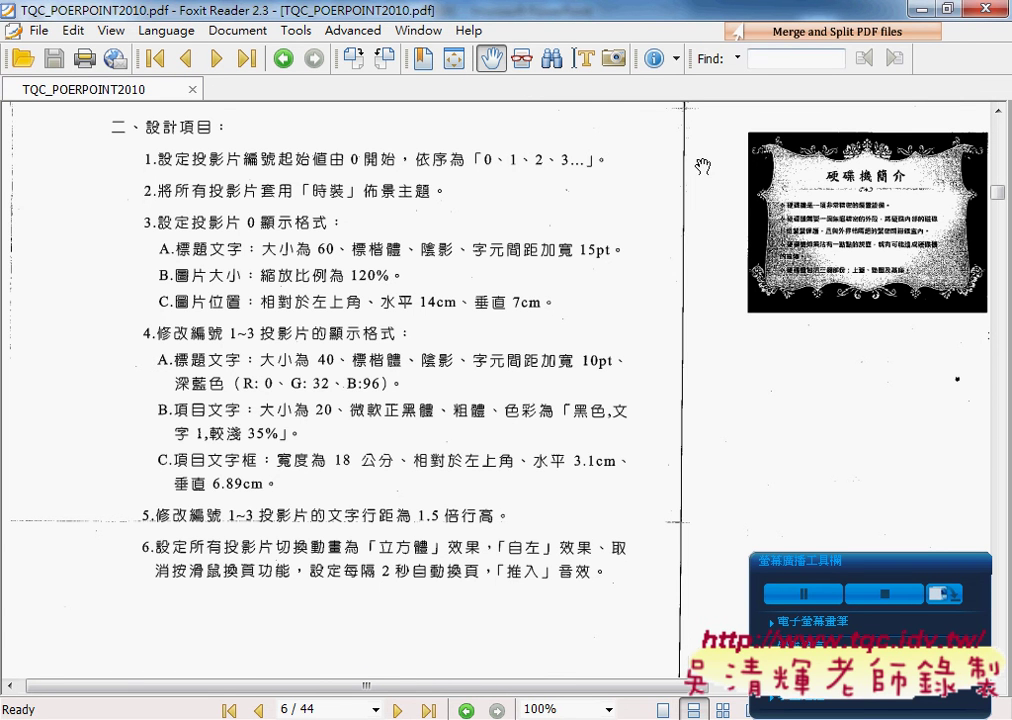
- Make slide 1's 硬碟機 title 40-point 標楷體 with a shadow and open the Font dialog
key(alt+Tab)
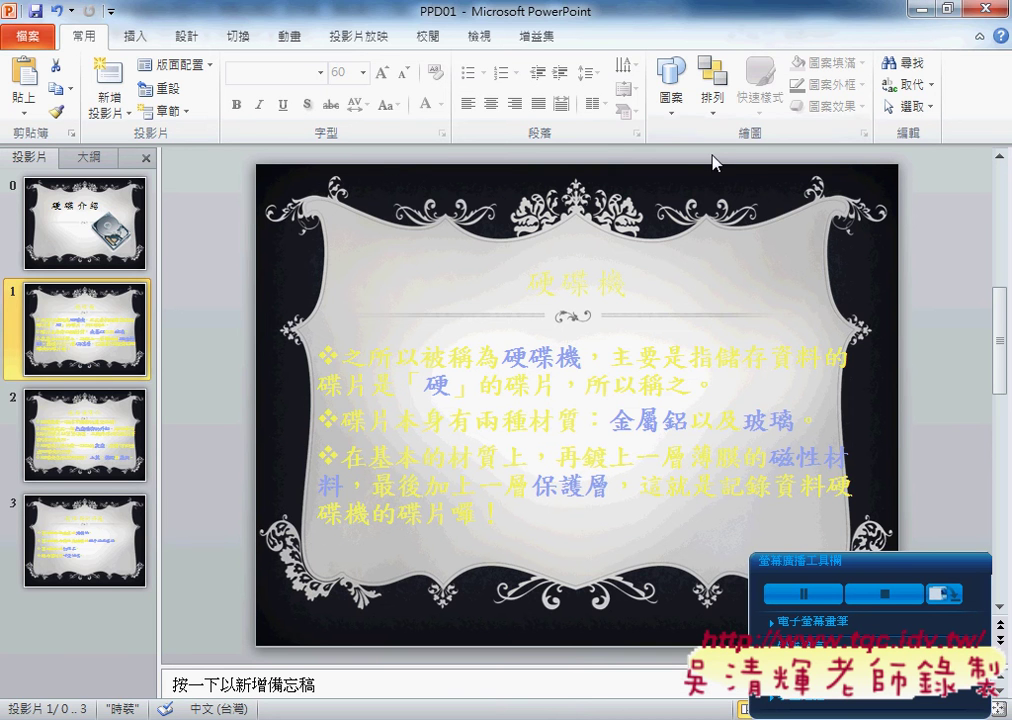
click(527, 254)
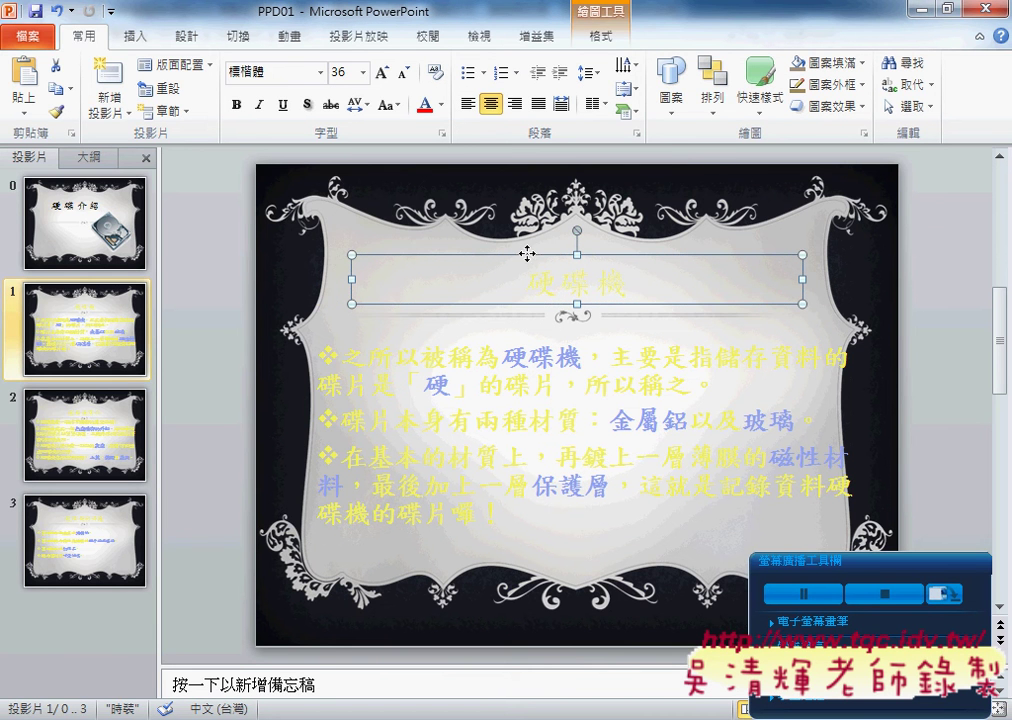
click(364, 73)
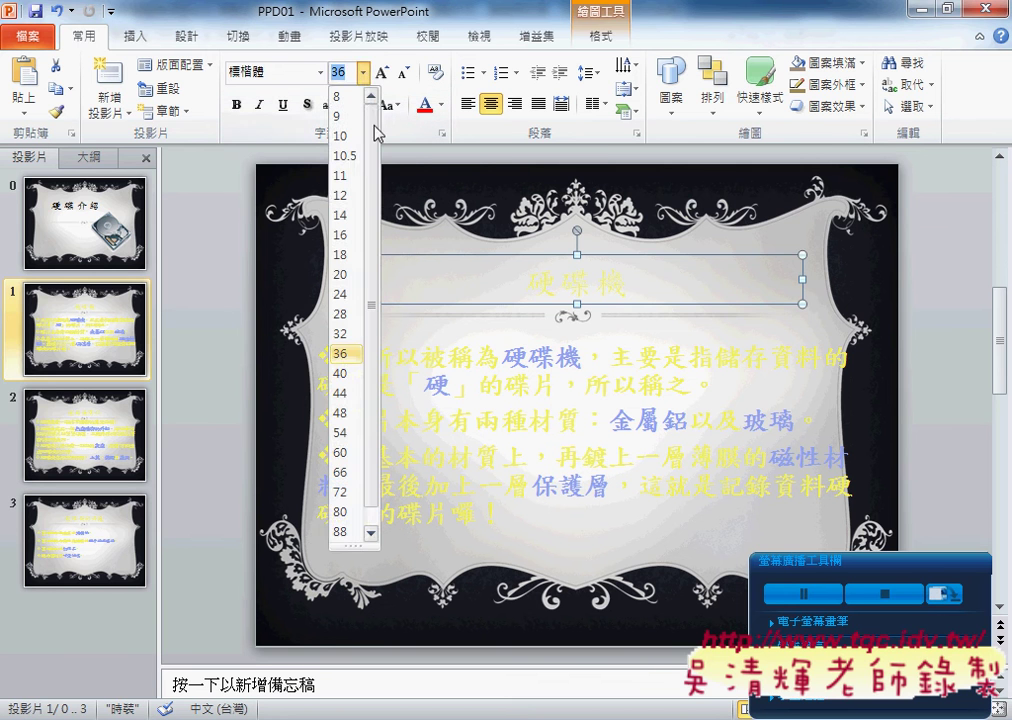
click(345, 373)
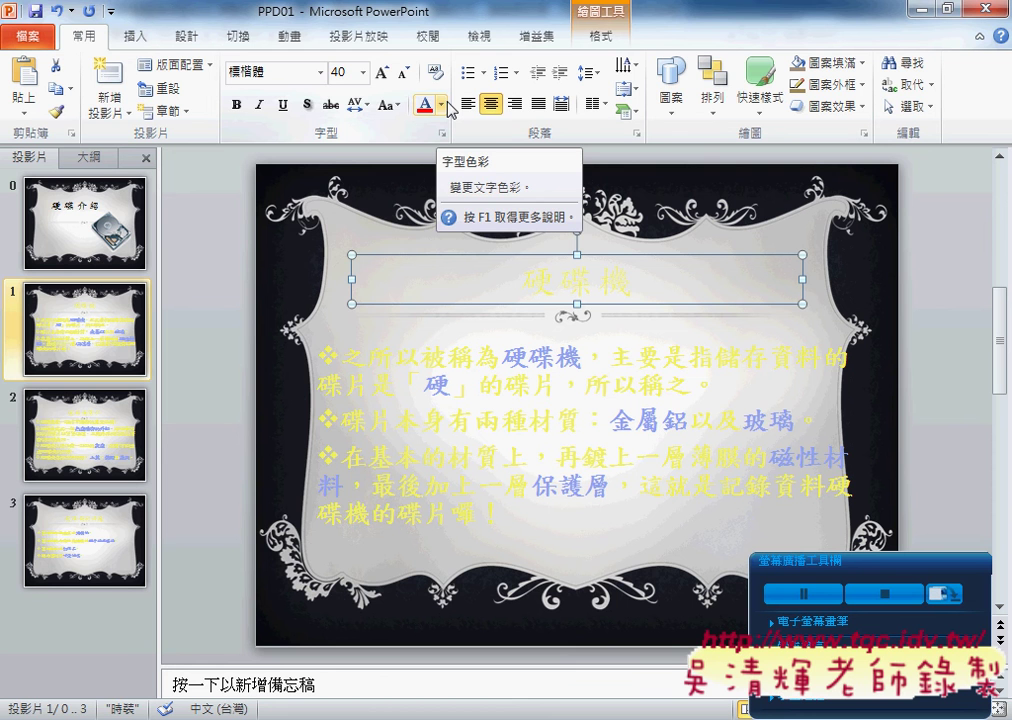
click(320, 73)
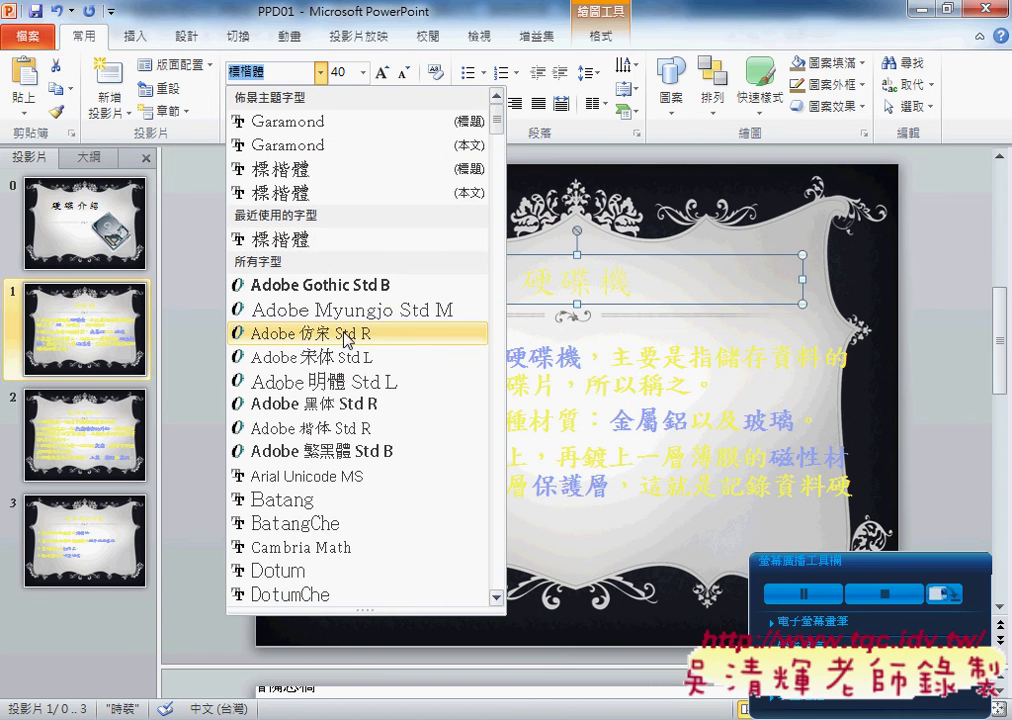
drag(502, 130, 498, 212)
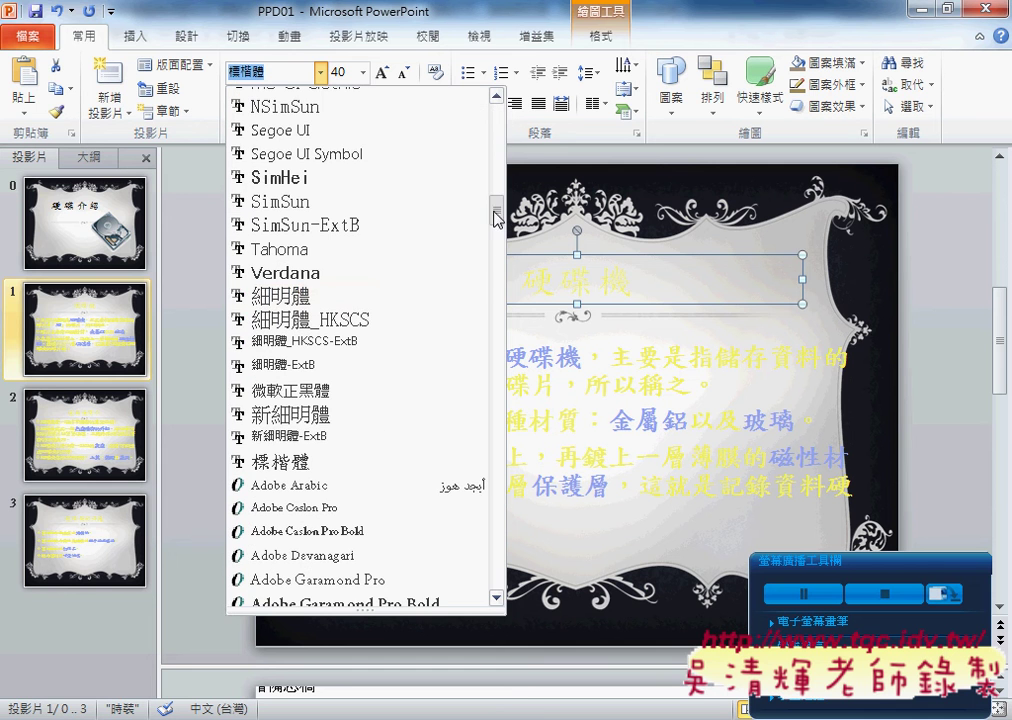
click(331, 462)
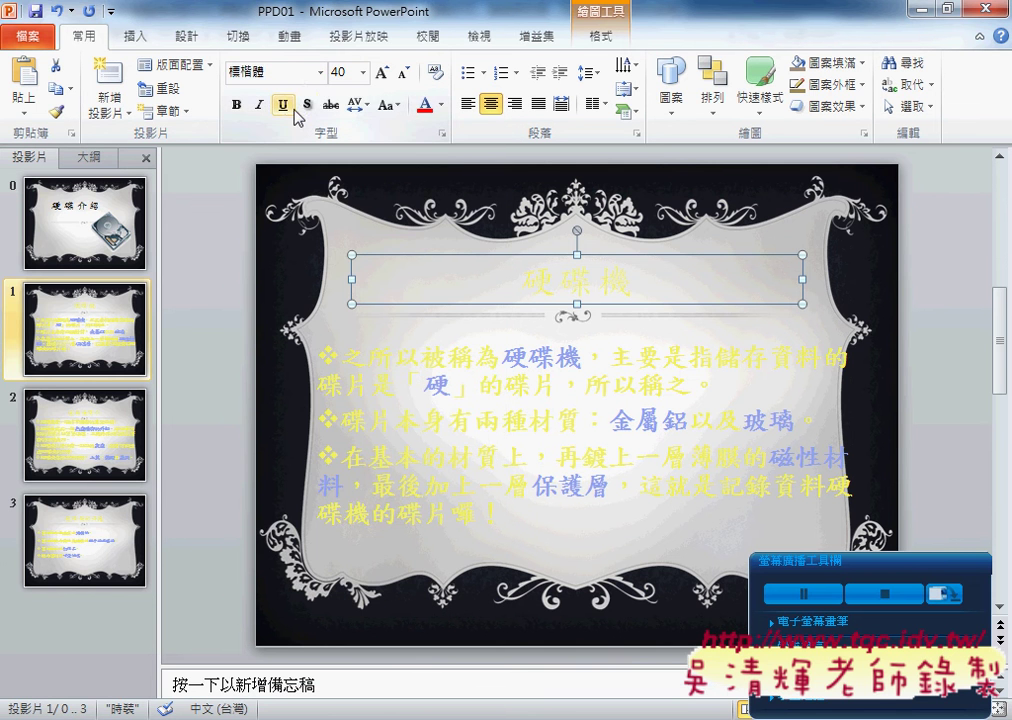
click(307, 105)
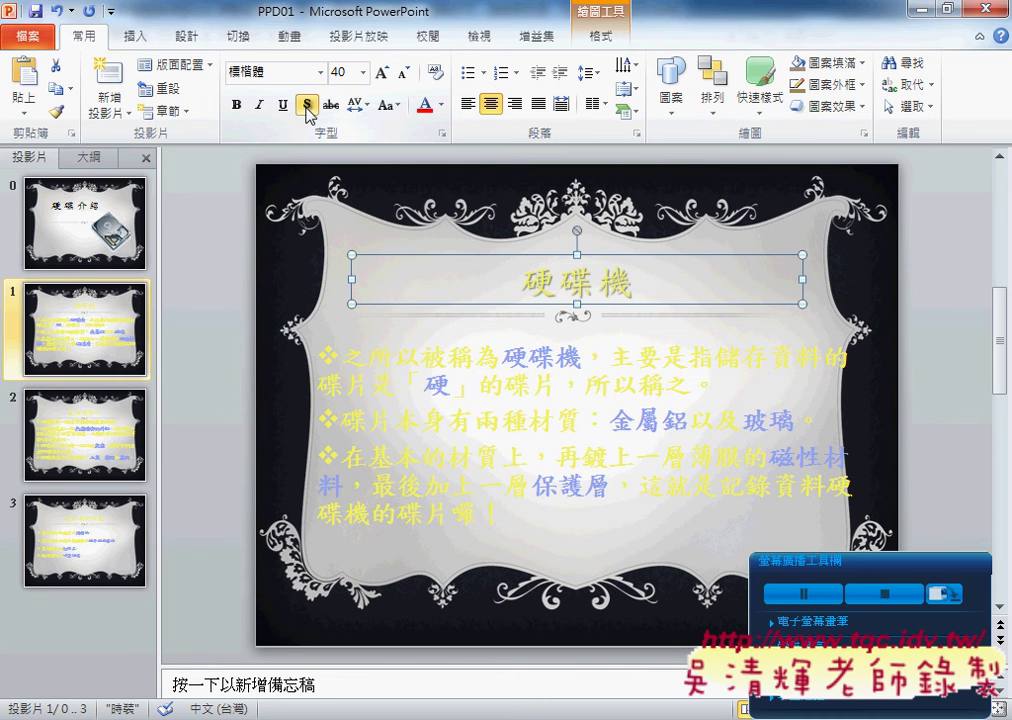
click(441, 133)
- Expand the 硬碟機 title's character spacing by 10 pt and colour it dark blue (深藍)
click(386, 233)
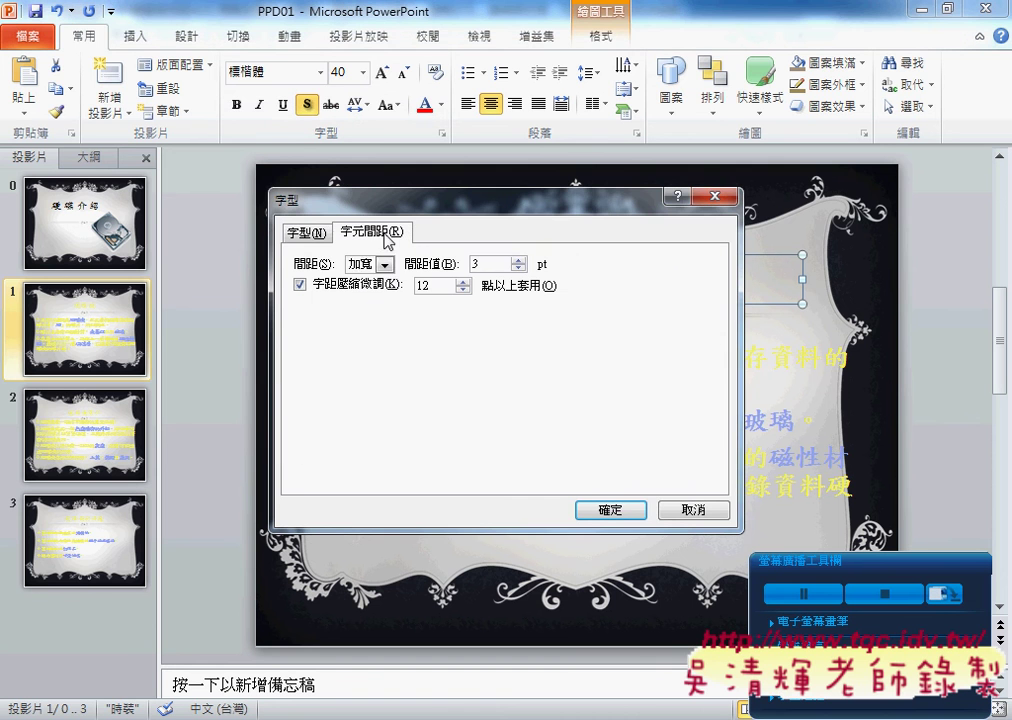
key(Tab)
key(Tab)
text(10)
click(614, 511)
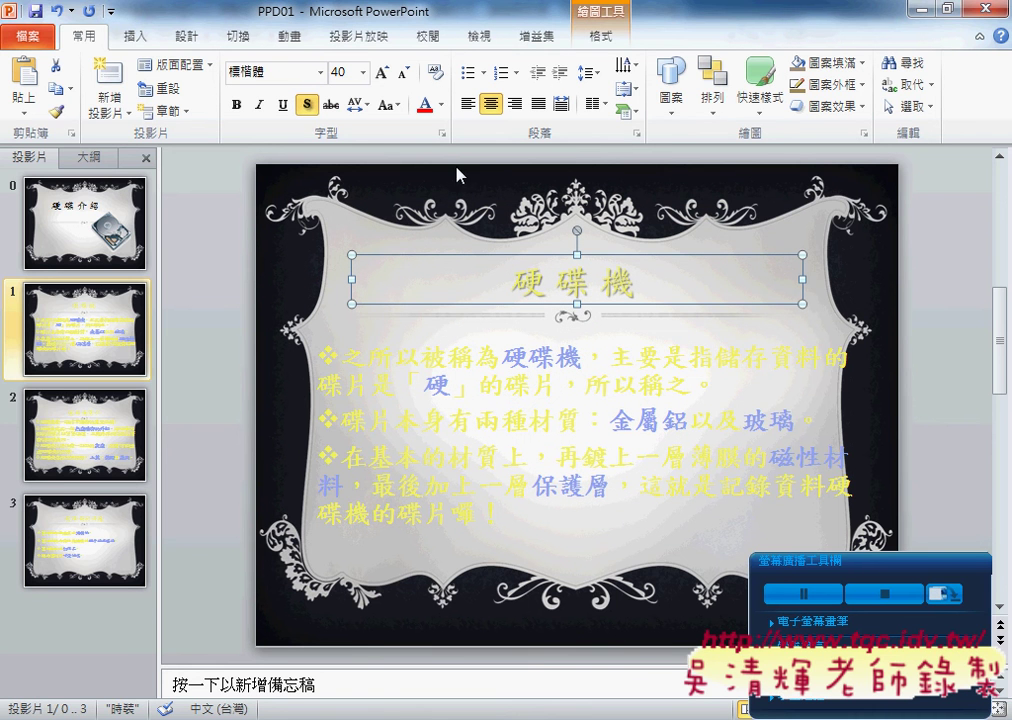
click(442, 105)
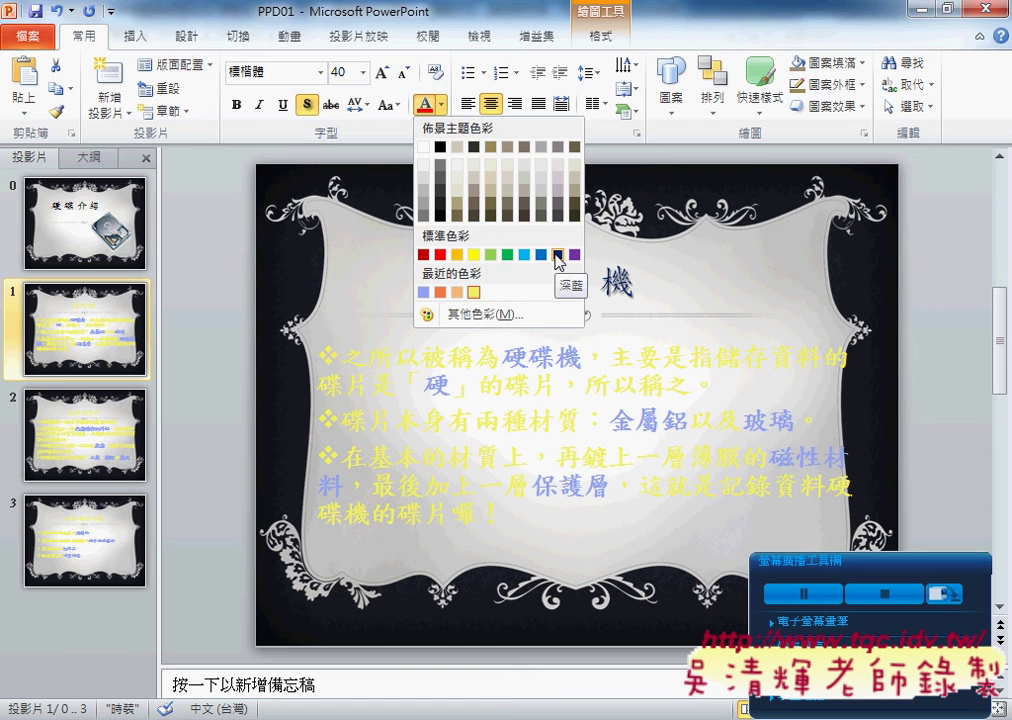
click(558, 258)
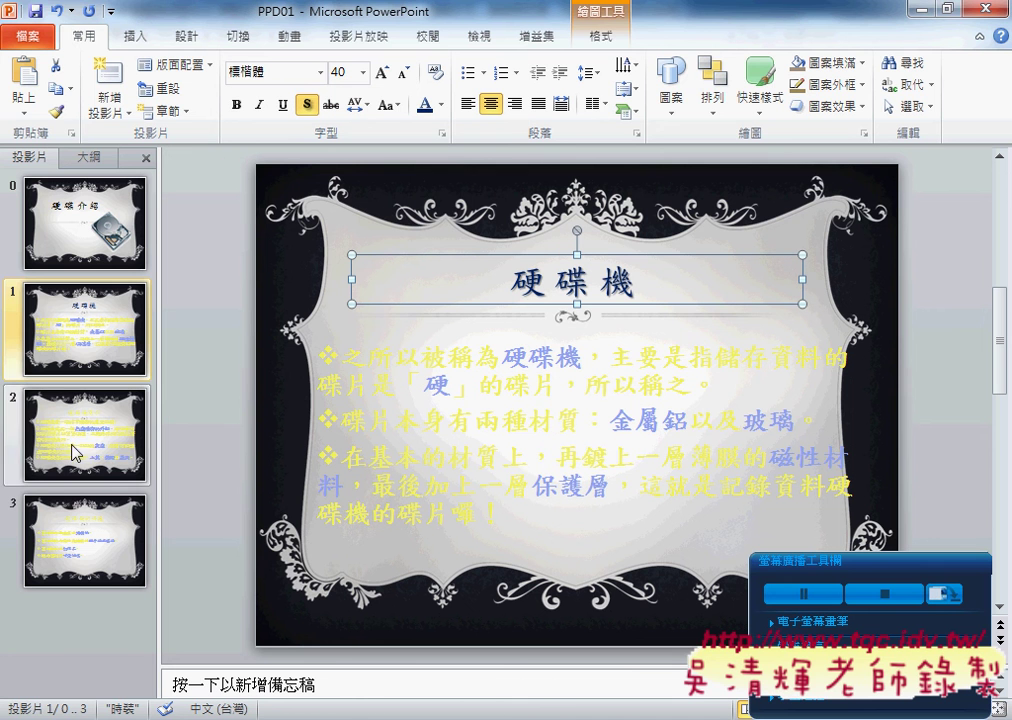
- Copy slide 1's title formatting onto the titles of slides 2 and 3 (硬碟機的好處)
click(58, 113)
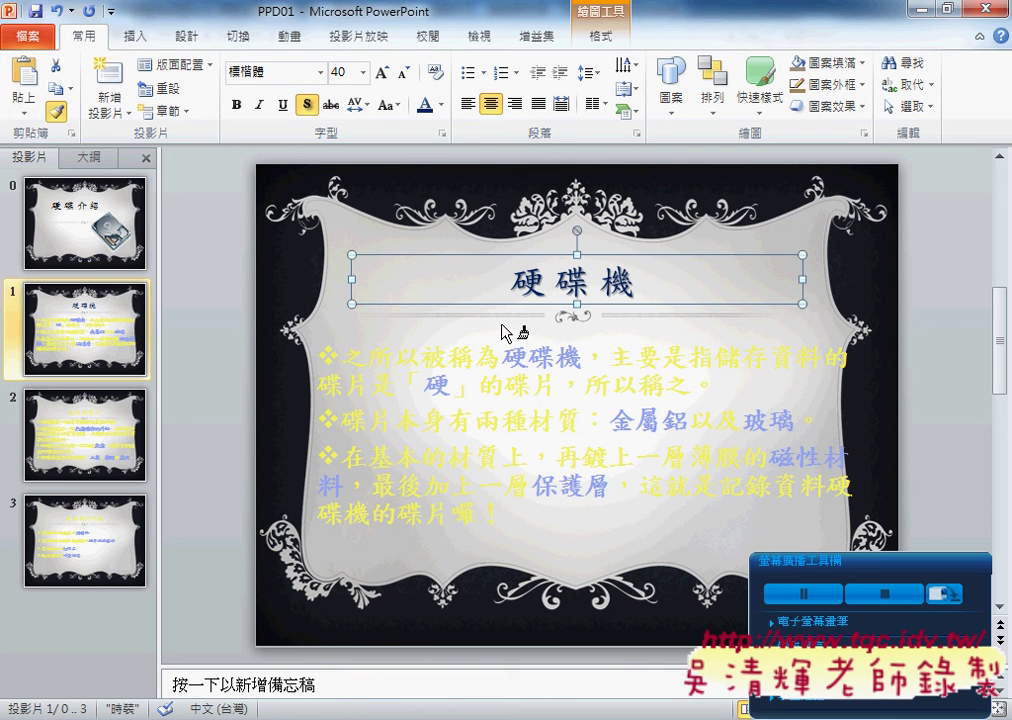
scroll(505, 332, down, 2)
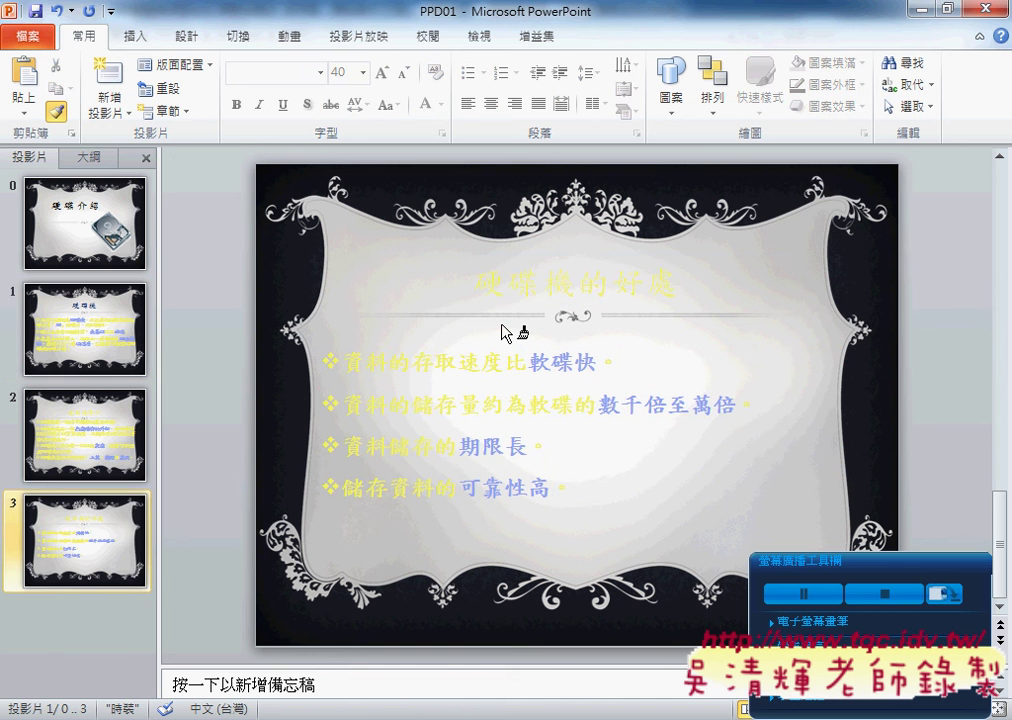
scroll(505, 332, up, 1)
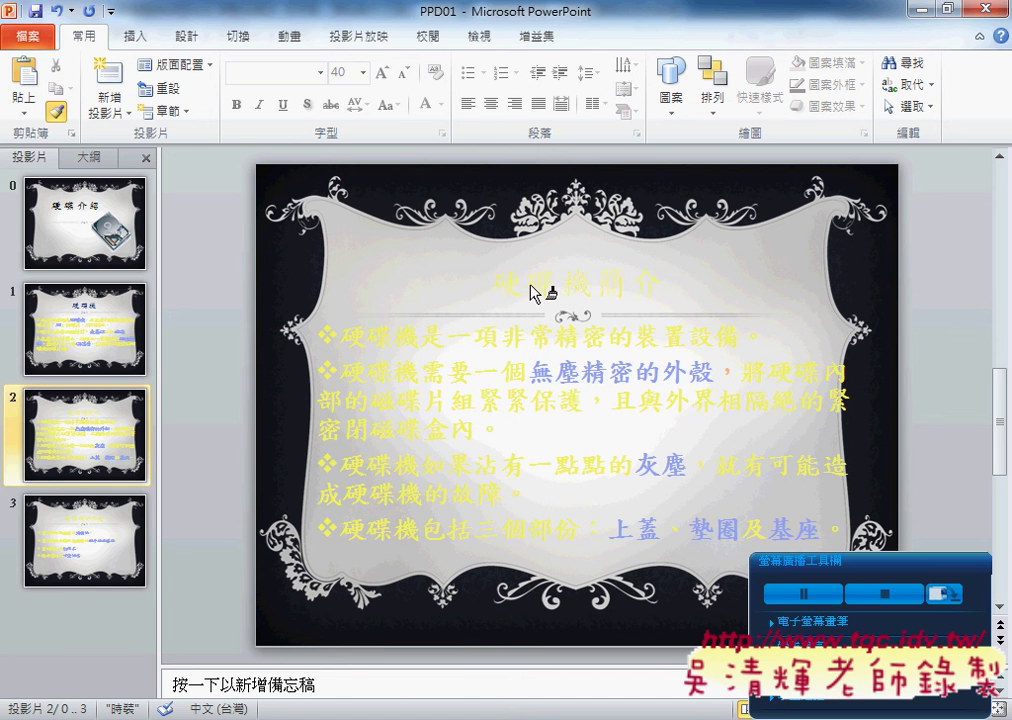
click(533, 298)
scroll(536, 300, down, 1)
click(536, 300)
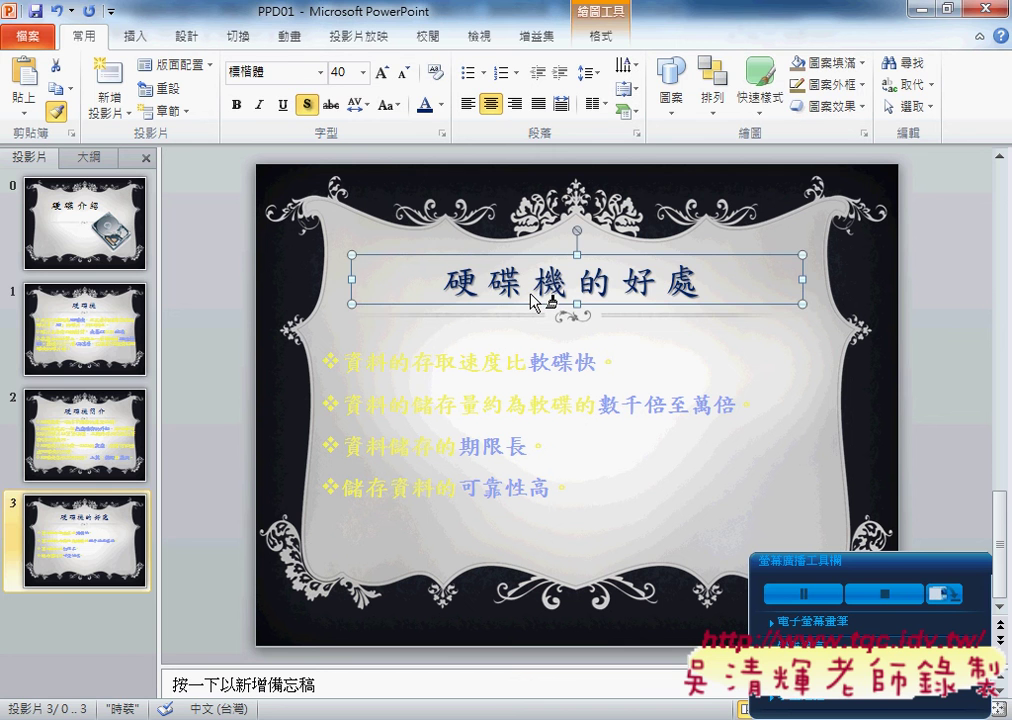
- Return to slide 1, cancel a second format copy, and review slides 2 and 3 before returning
click(85, 330)
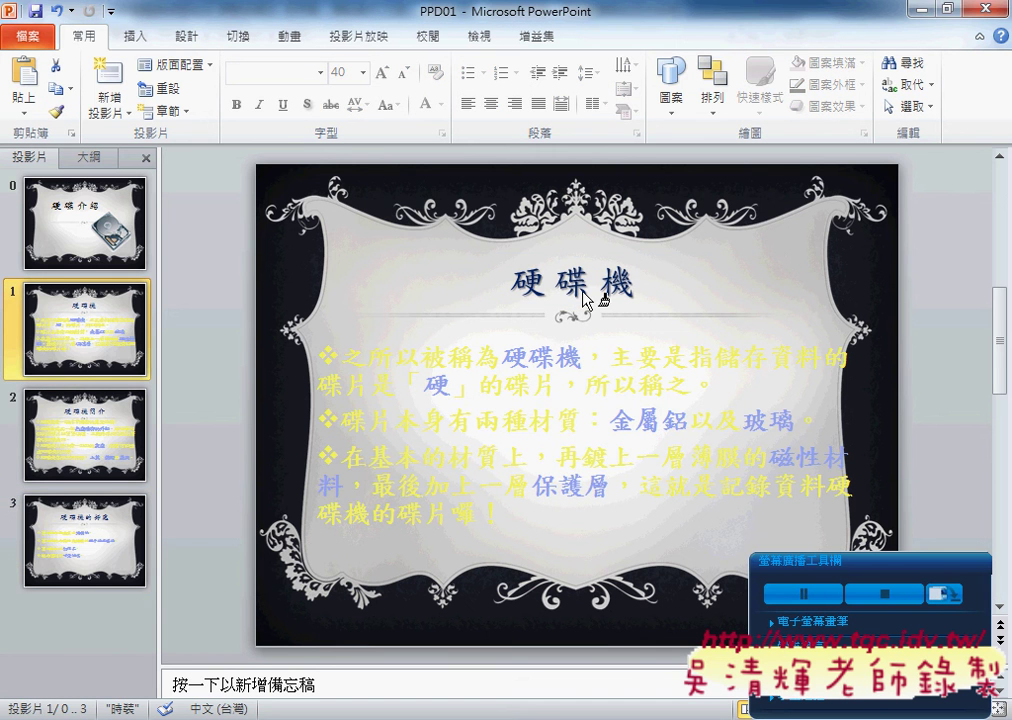
click(56, 116)
click(272, 354)
click(106, 434)
click(85, 540)
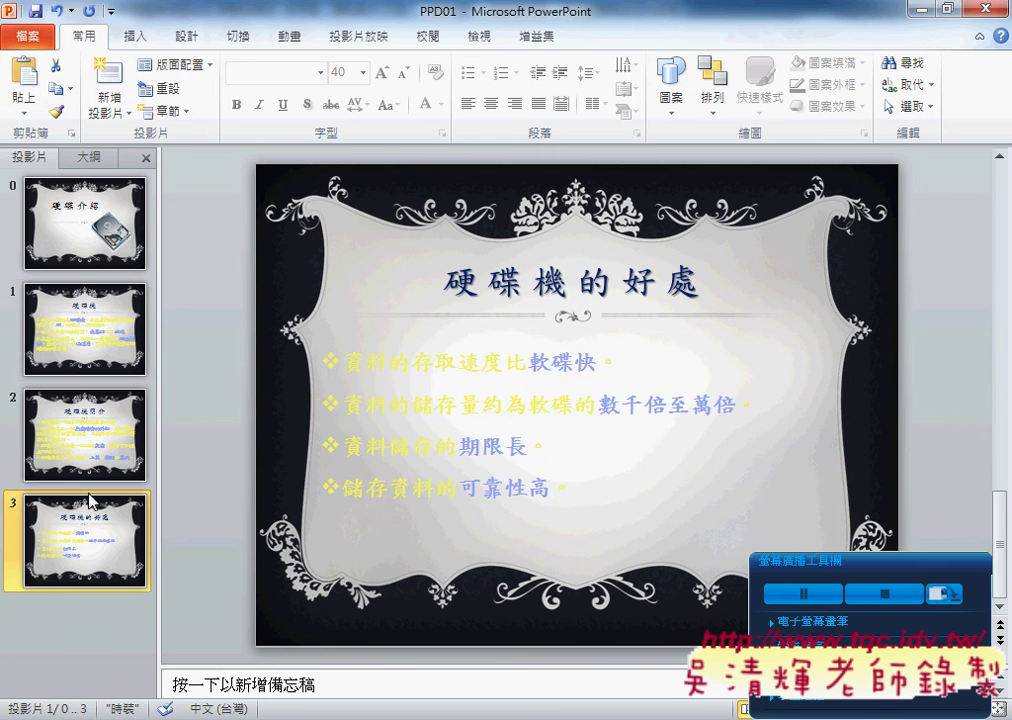
click(89, 346)
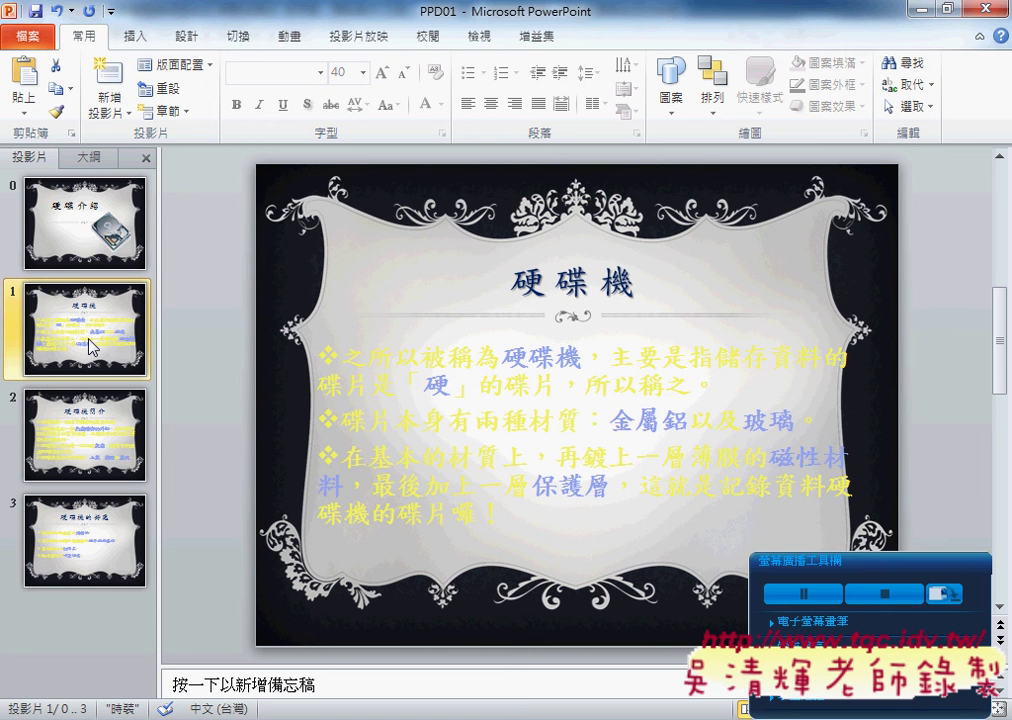
- Format slide 1's bold body text as 20 pt 微軟正黑體 in dark grey
click(368, 352)
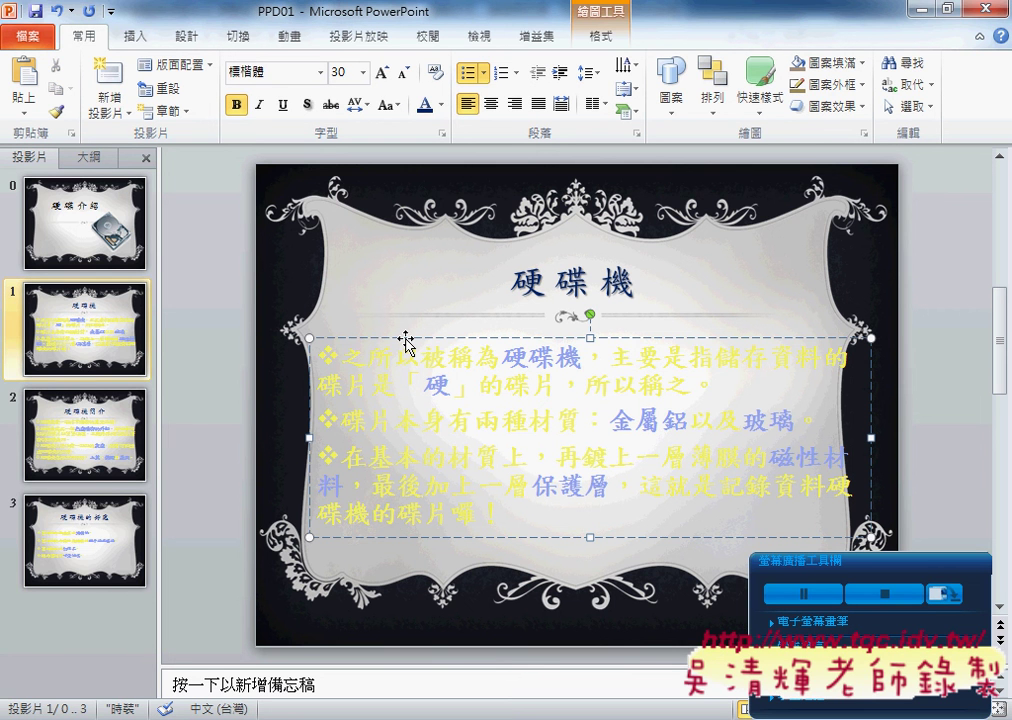
click(406, 341)
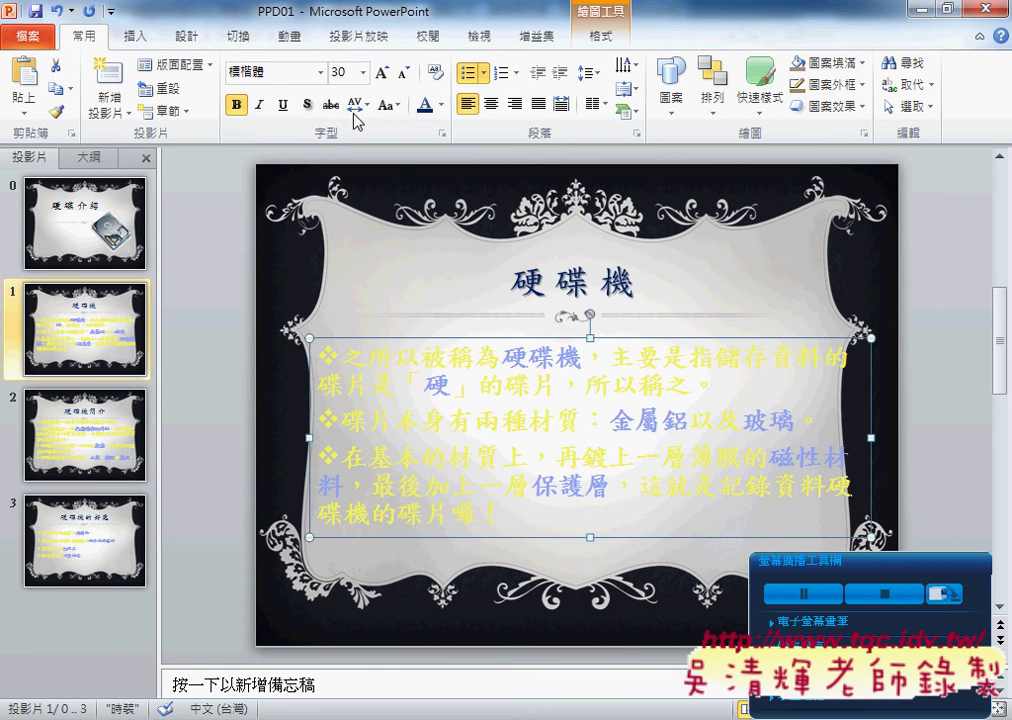
click(366, 73)
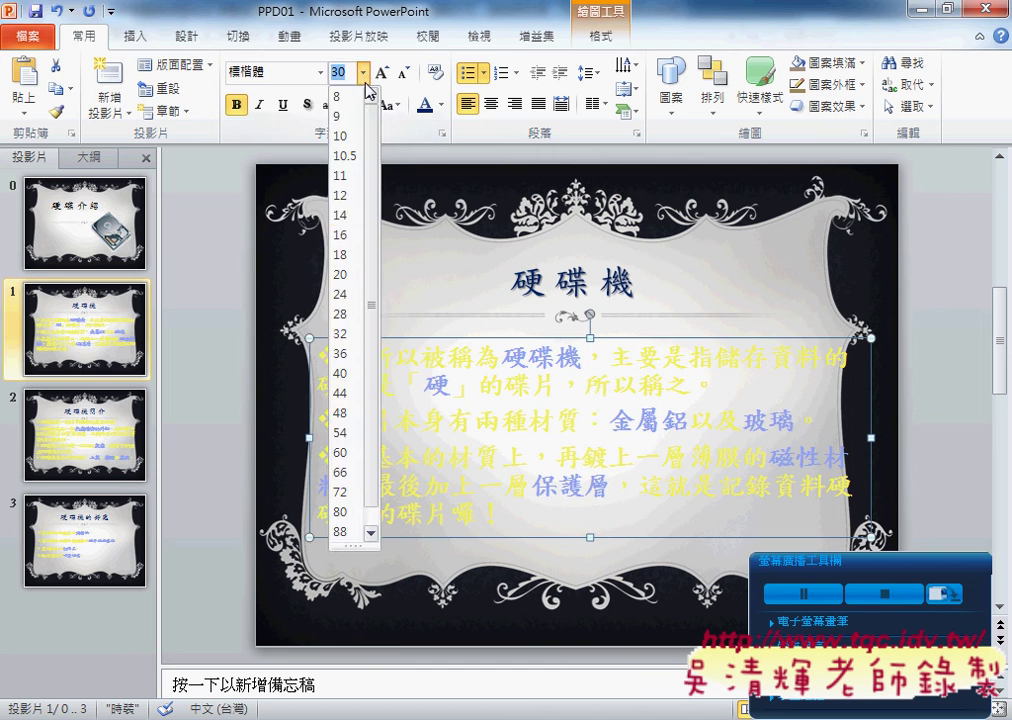
click(353, 280)
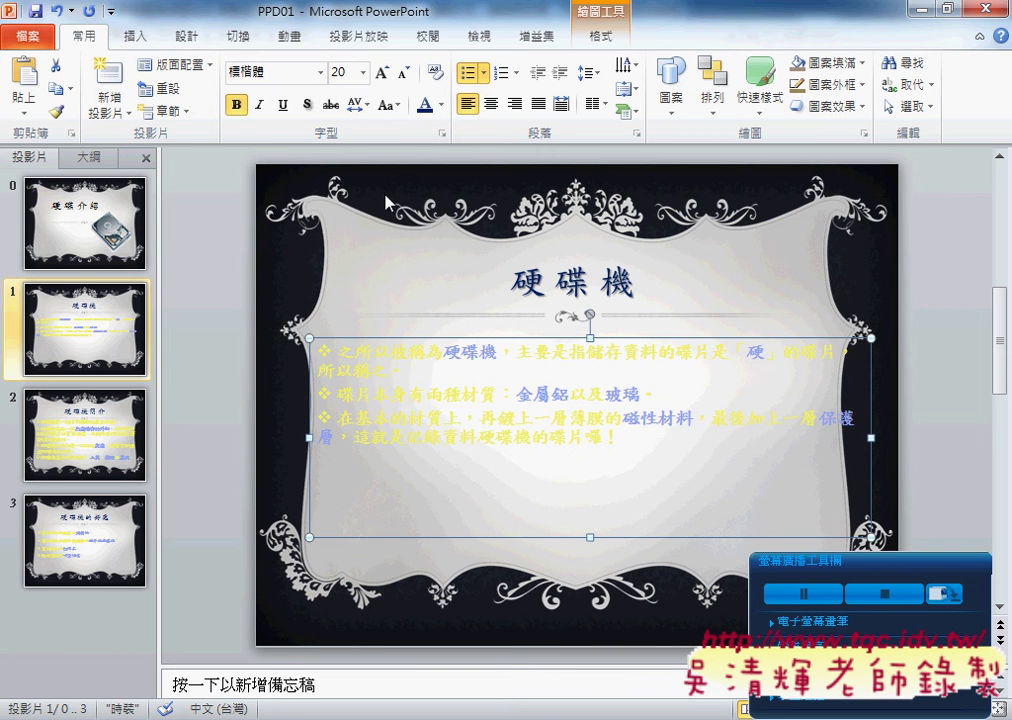
click(320, 72)
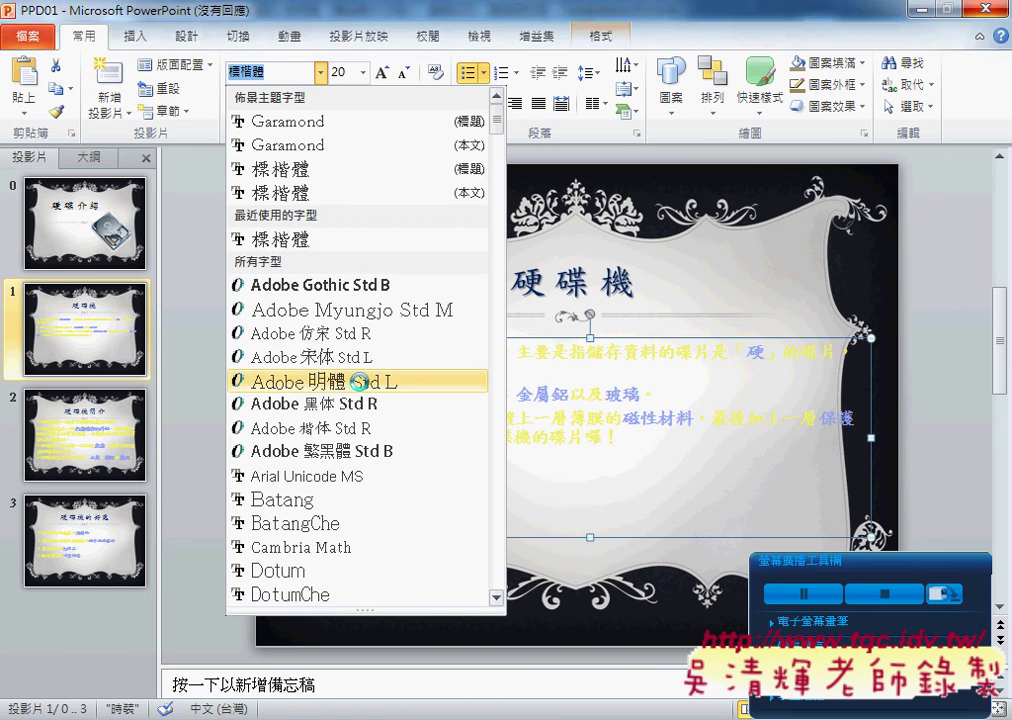
scroll(362, 385, down, 4)
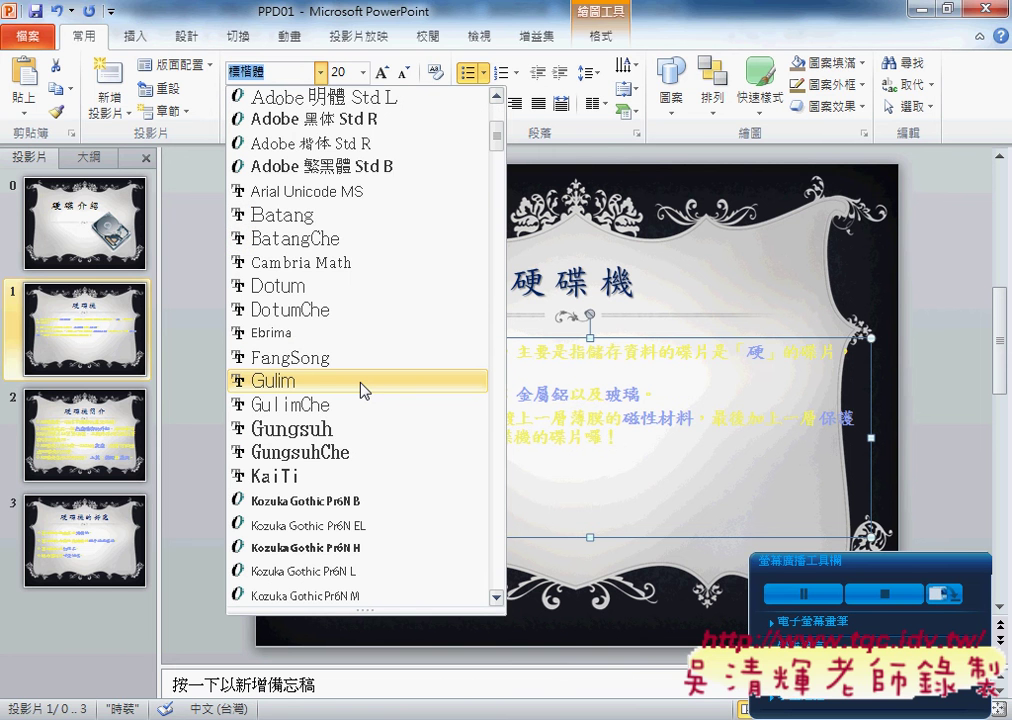
scroll(362, 390, up, 3)
drag(500, 146, 496, 213)
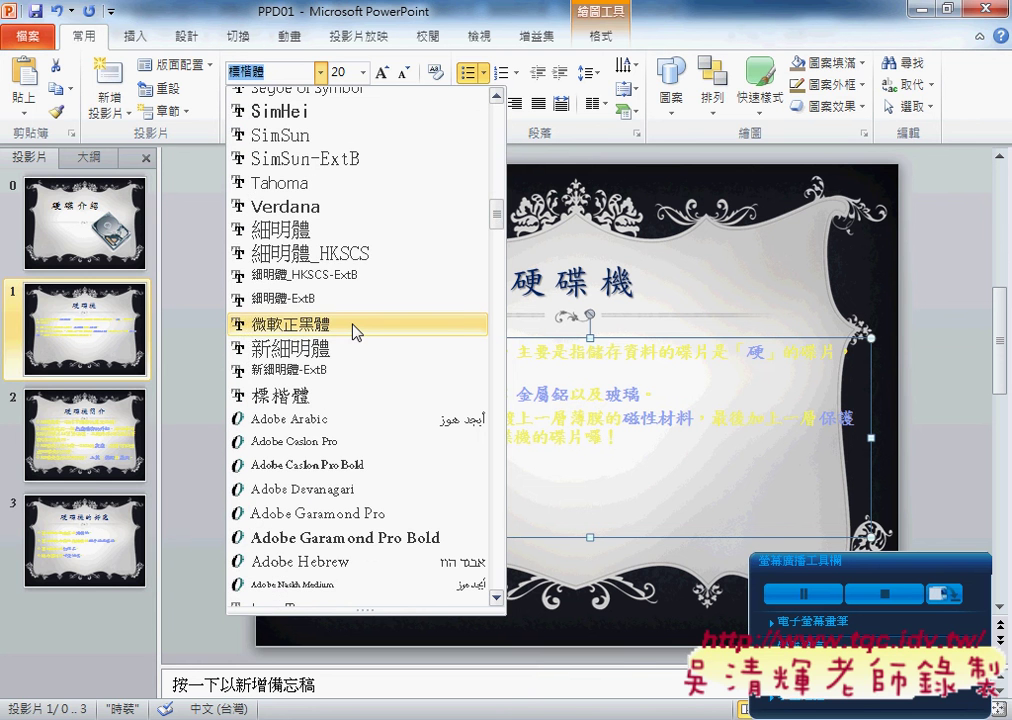
click(355, 325)
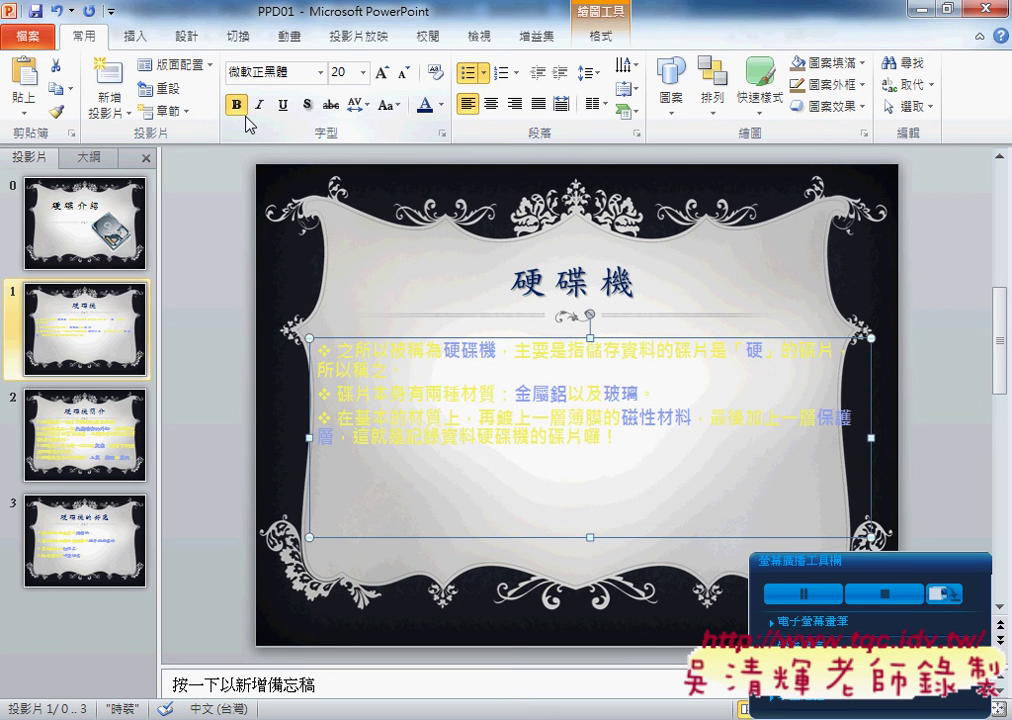
click(441, 104)
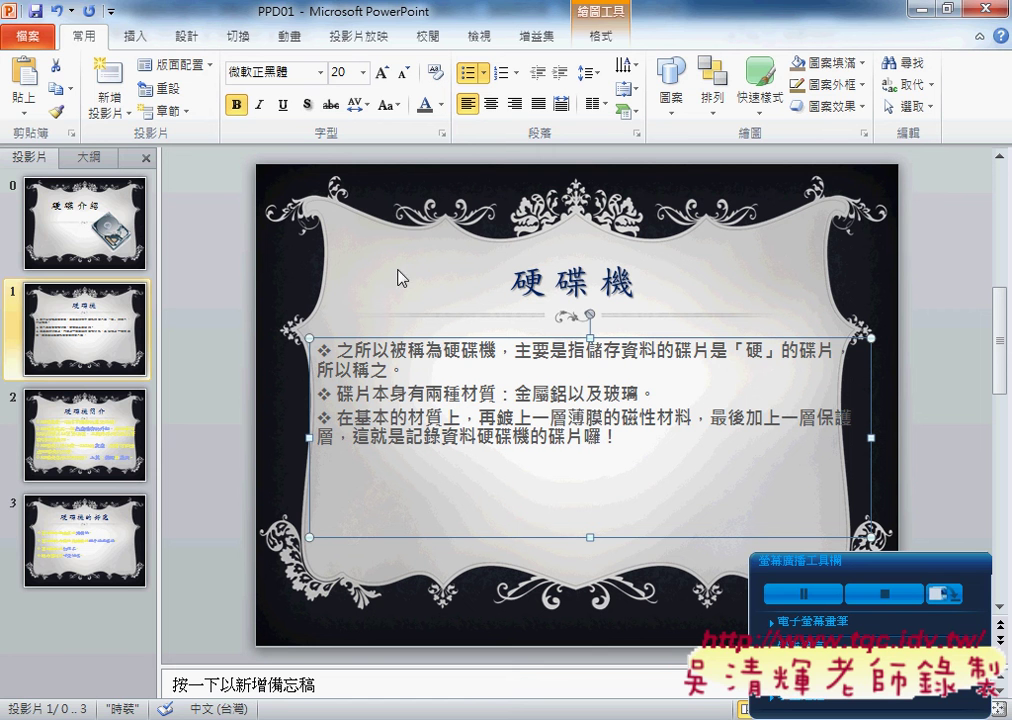
- Copy slide 1's body text formatting onto the body text of slides 2 and 3 with Format Painter
click(57, 114)
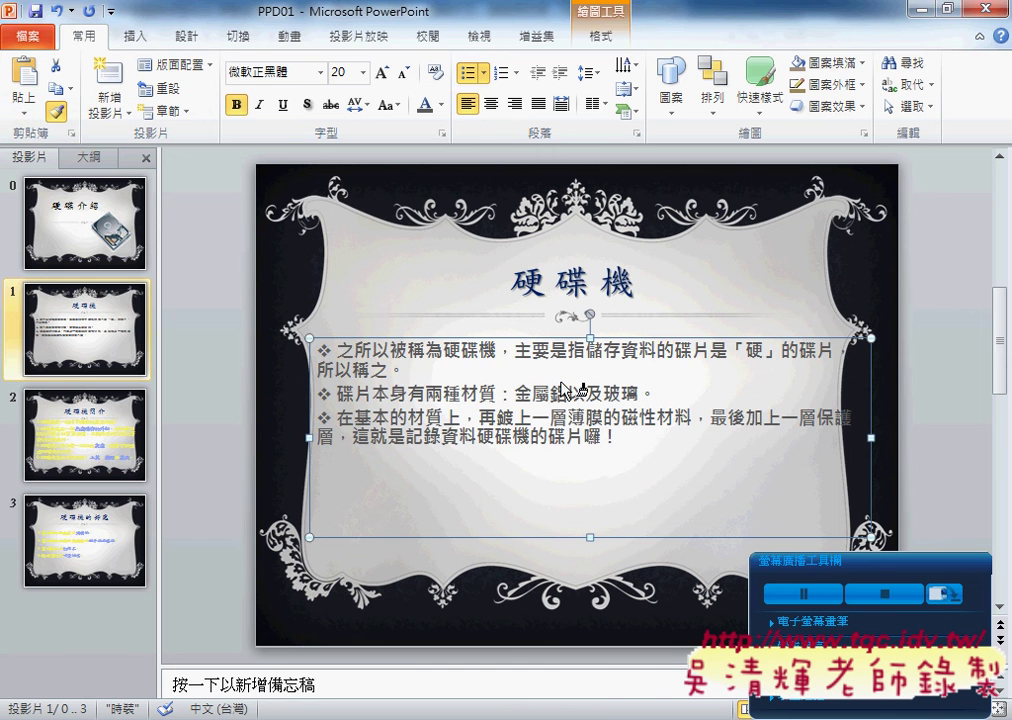
scroll(561, 384, down, 1)
click(553, 342)
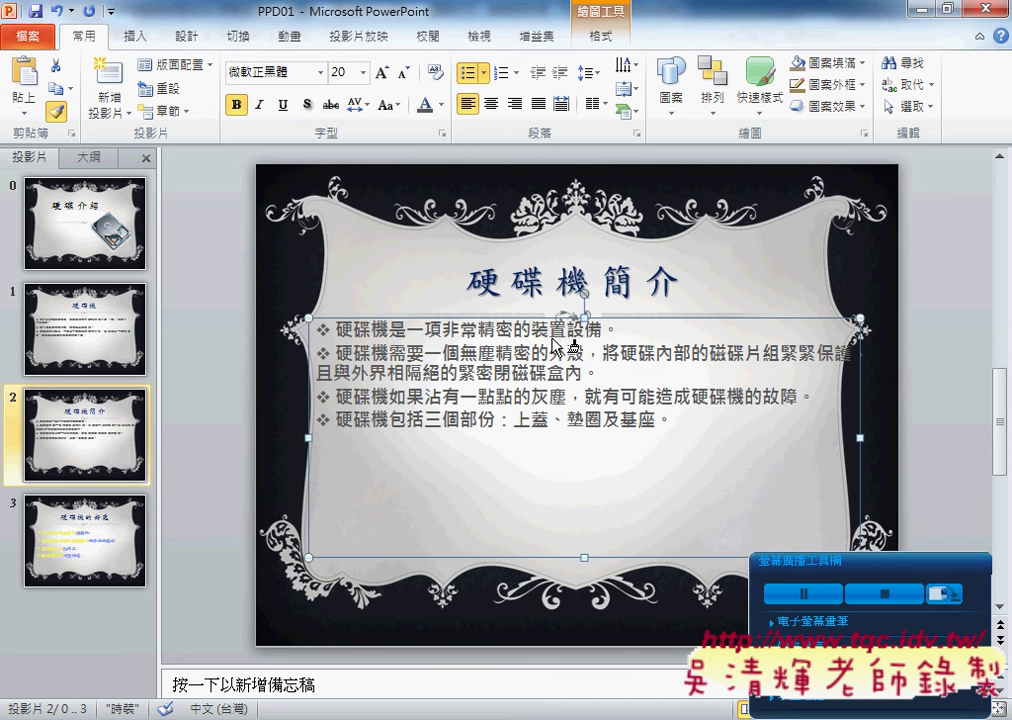
scroll(553, 342, down, 1)
click(548, 362)
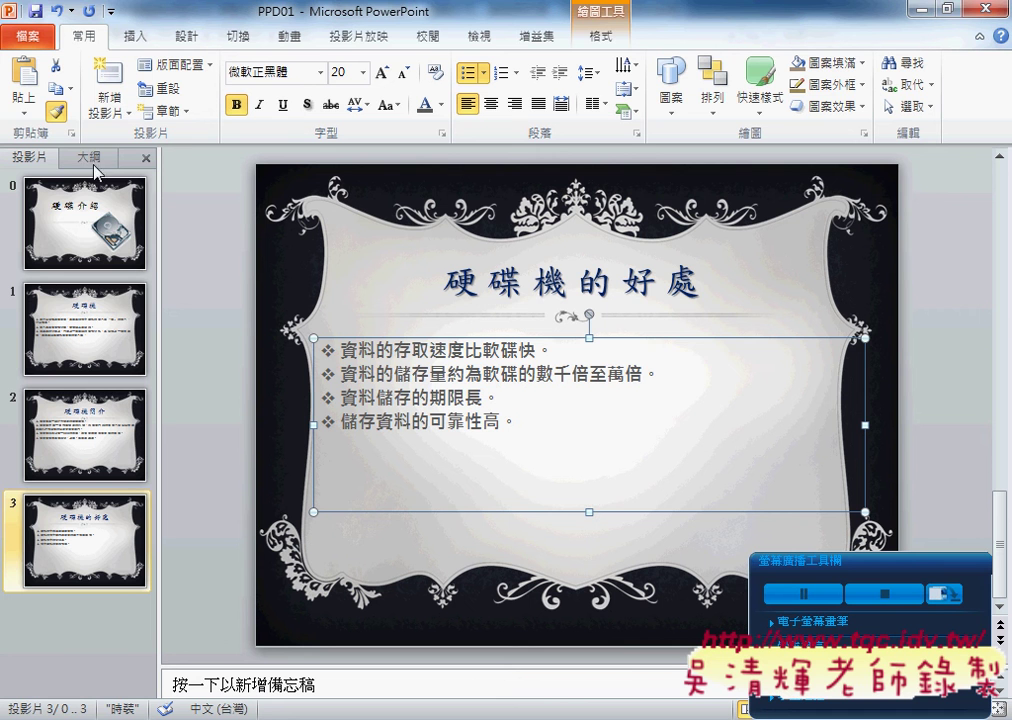
click(53, 109)
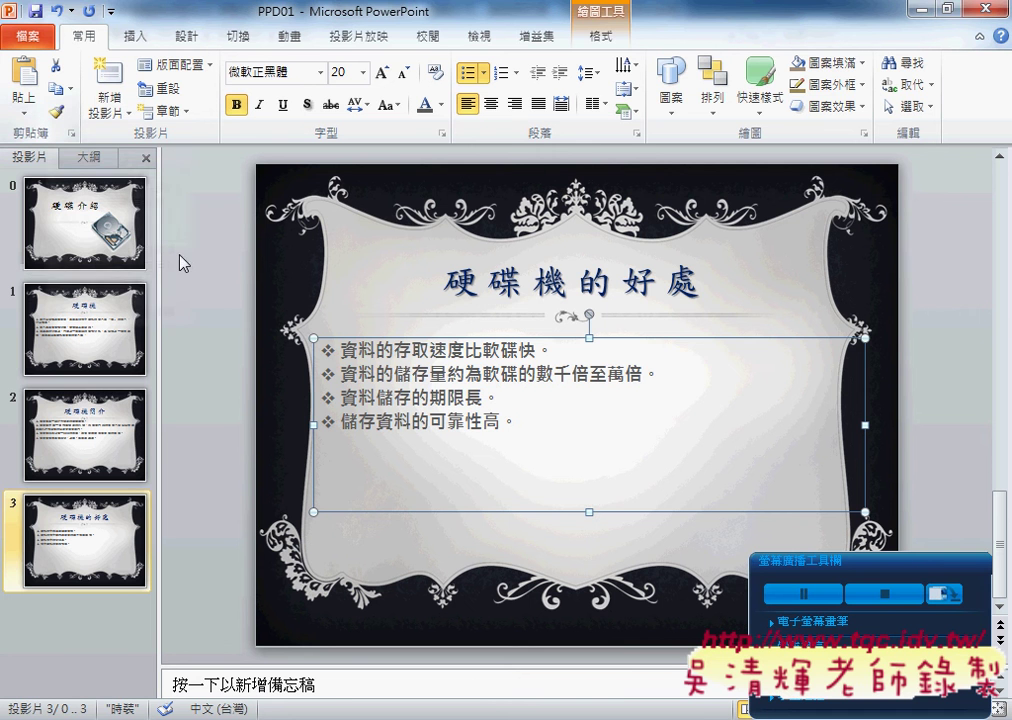
scroll(479, 462, up, 1)
scroll(479, 462, up, 1)
- Select slide 1's body text box and check the exam PDF's size and position requirements
scroll(481, 463, up, 1)
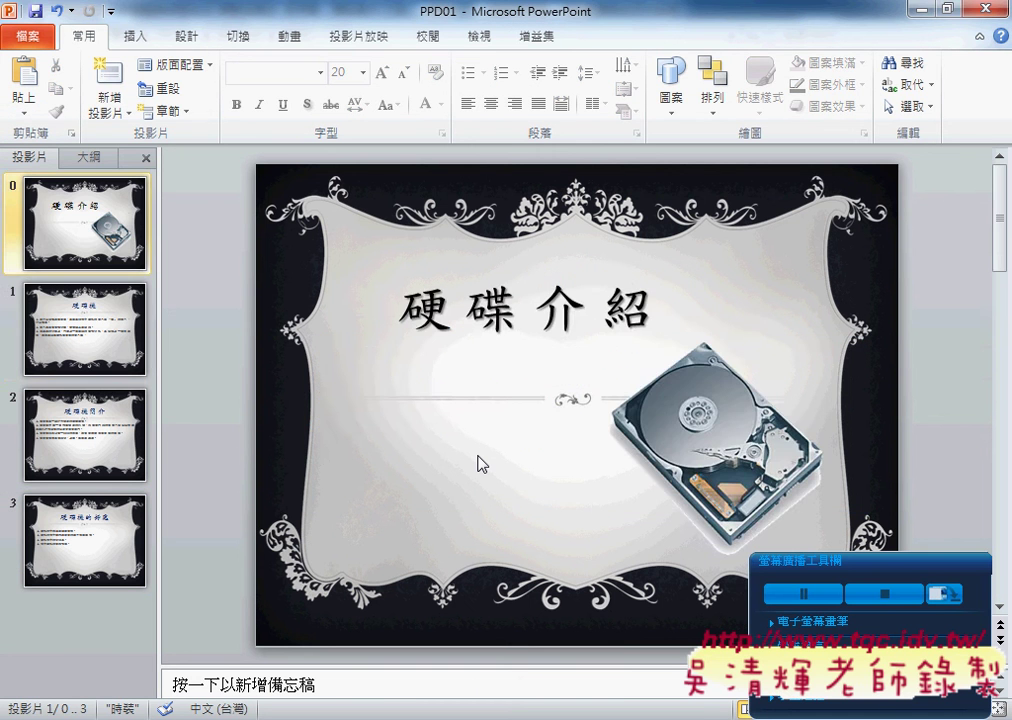
scroll(479, 462, down, 1)
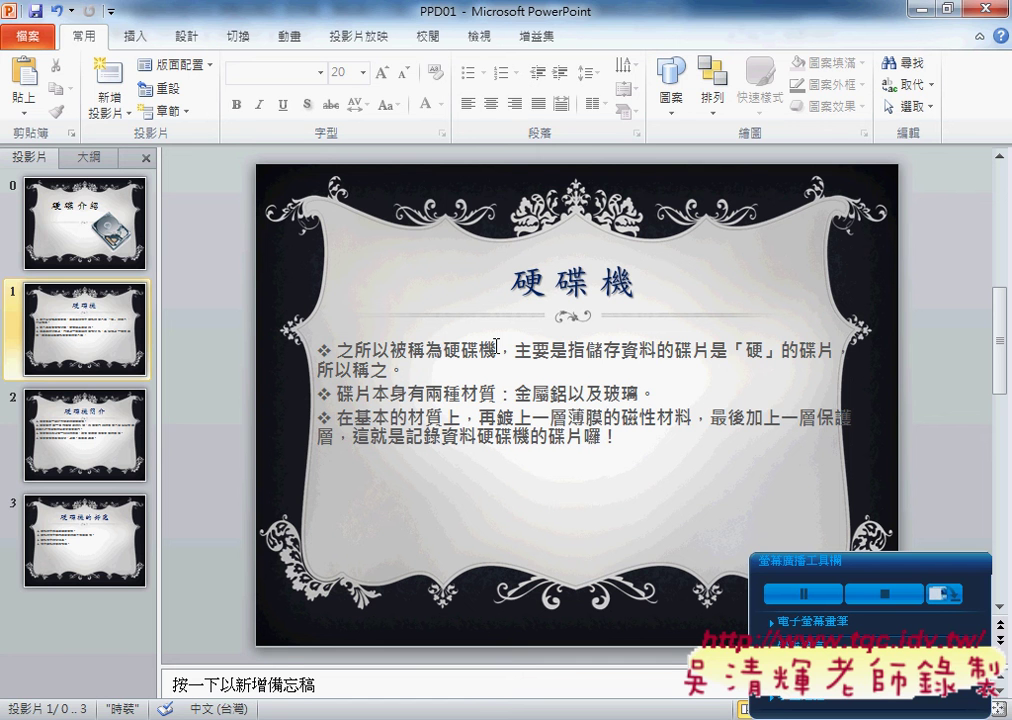
click(496, 346)
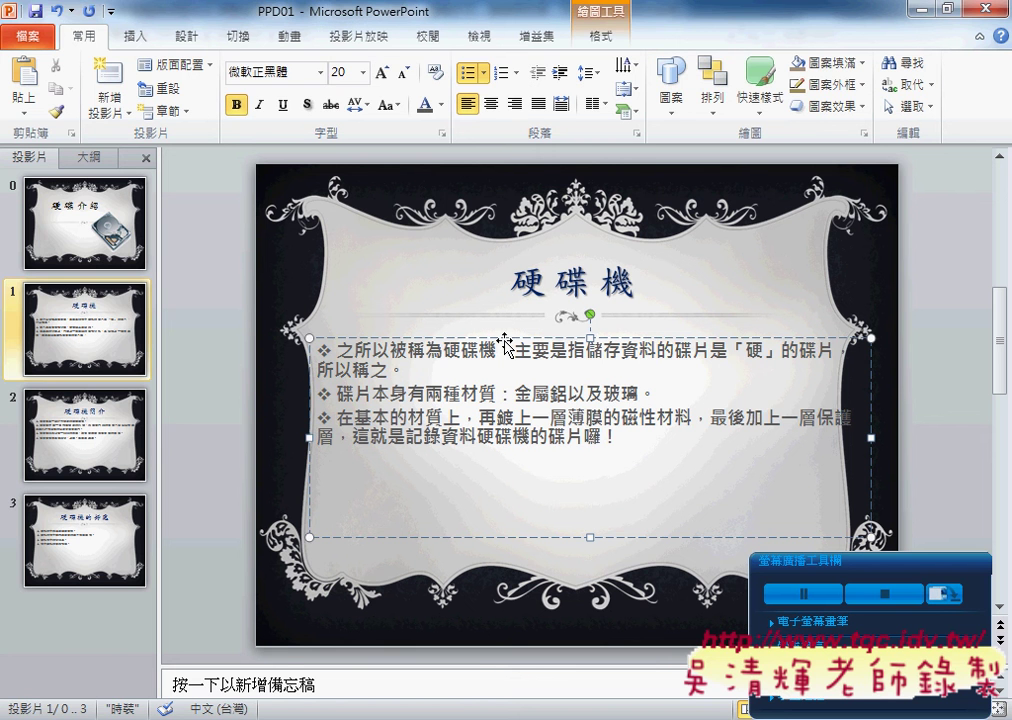
key(alt+Tab)
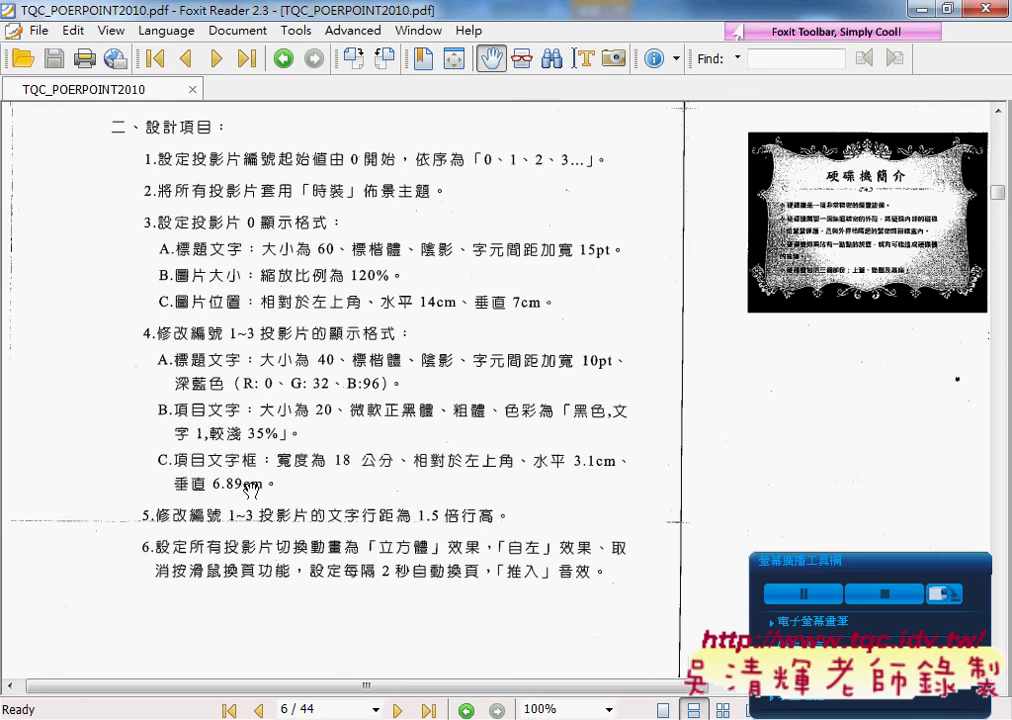
key(alt+Tab)
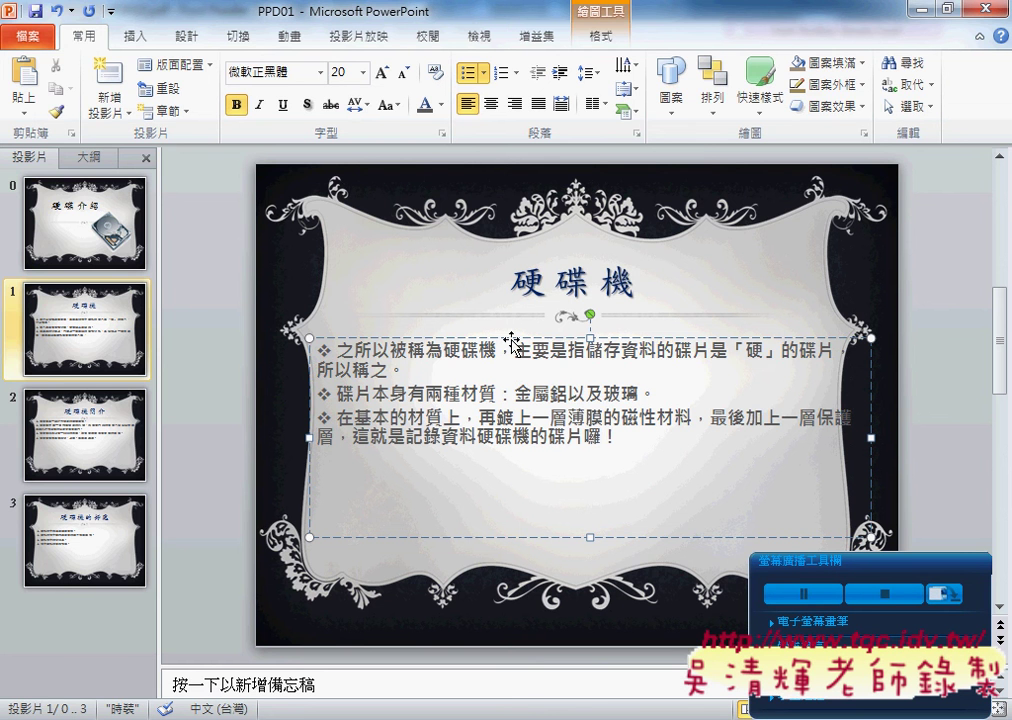
- Change the width of slide 1's body text box from 22.17 to 18
click(512, 341)
right_click(512, 341)
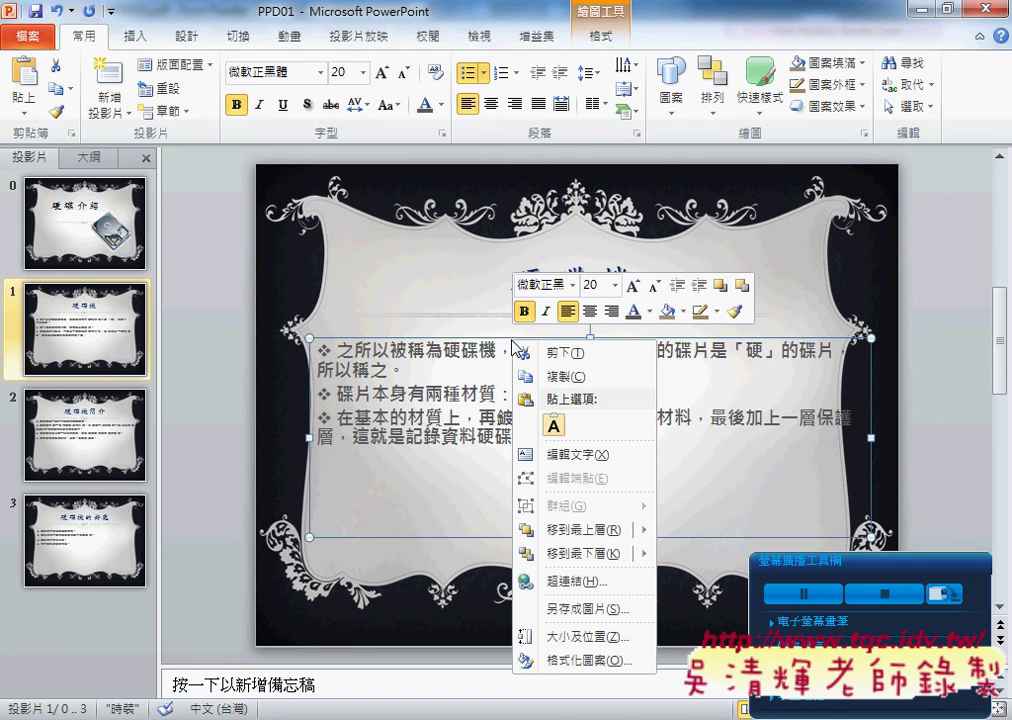
click(600, 35)
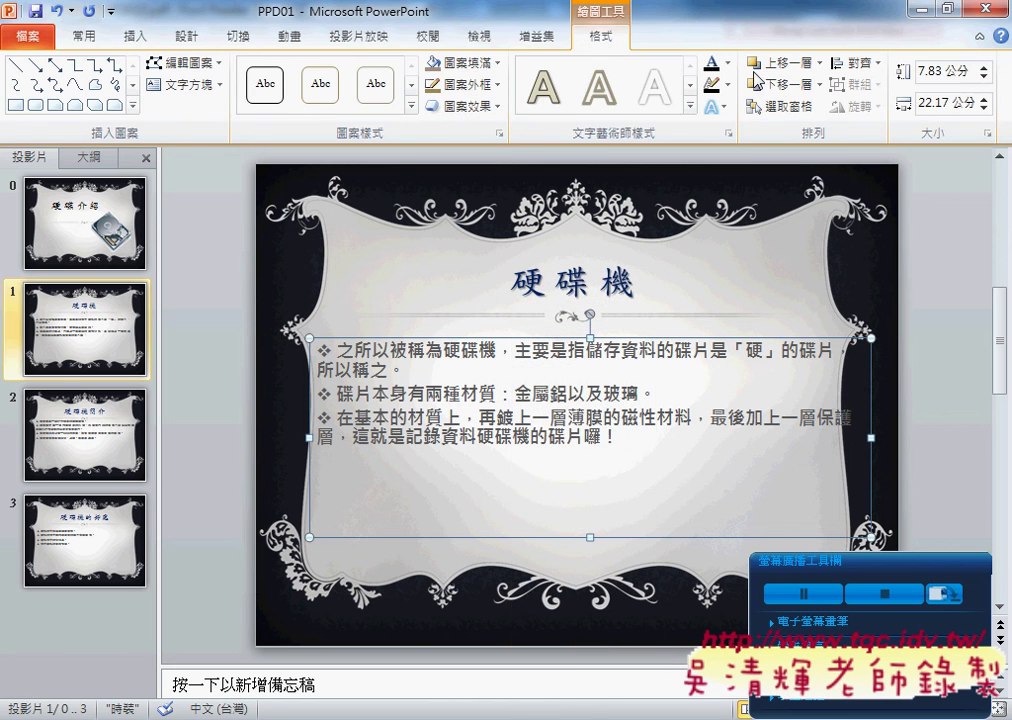
click(76, 40)
right_click(391, 343)
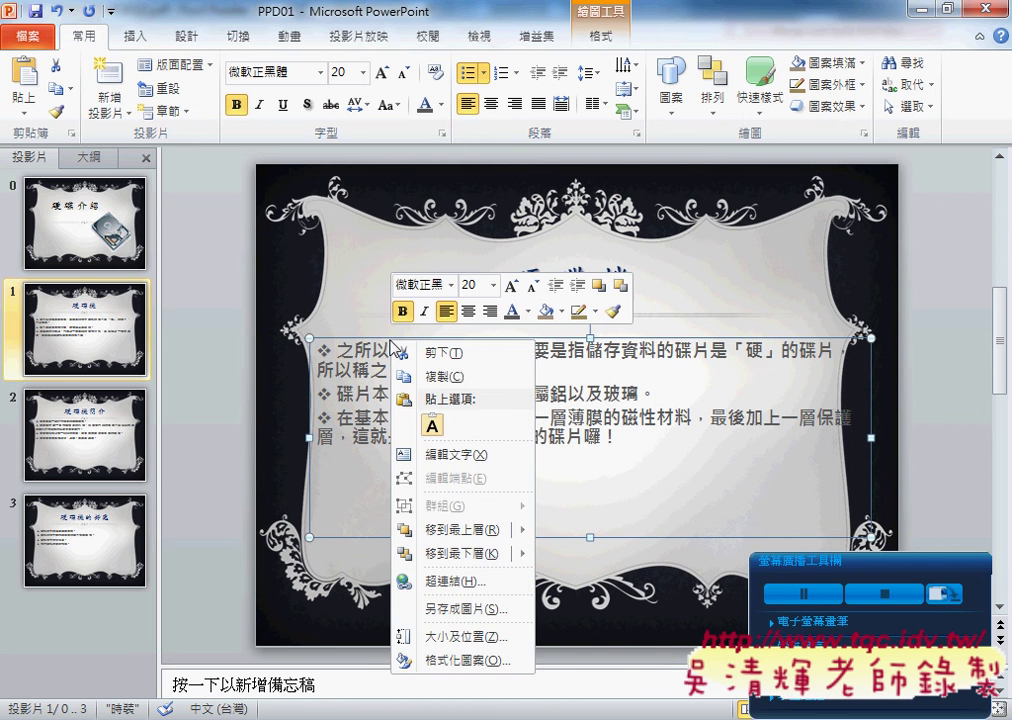
click(441, 637)
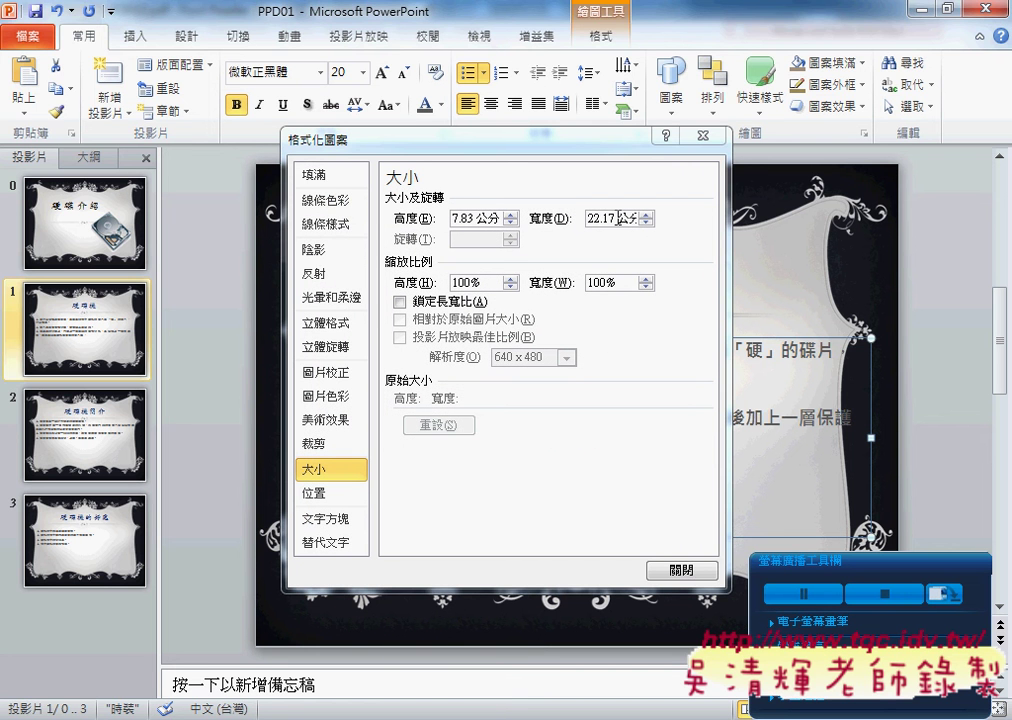
double_click(594, 222)
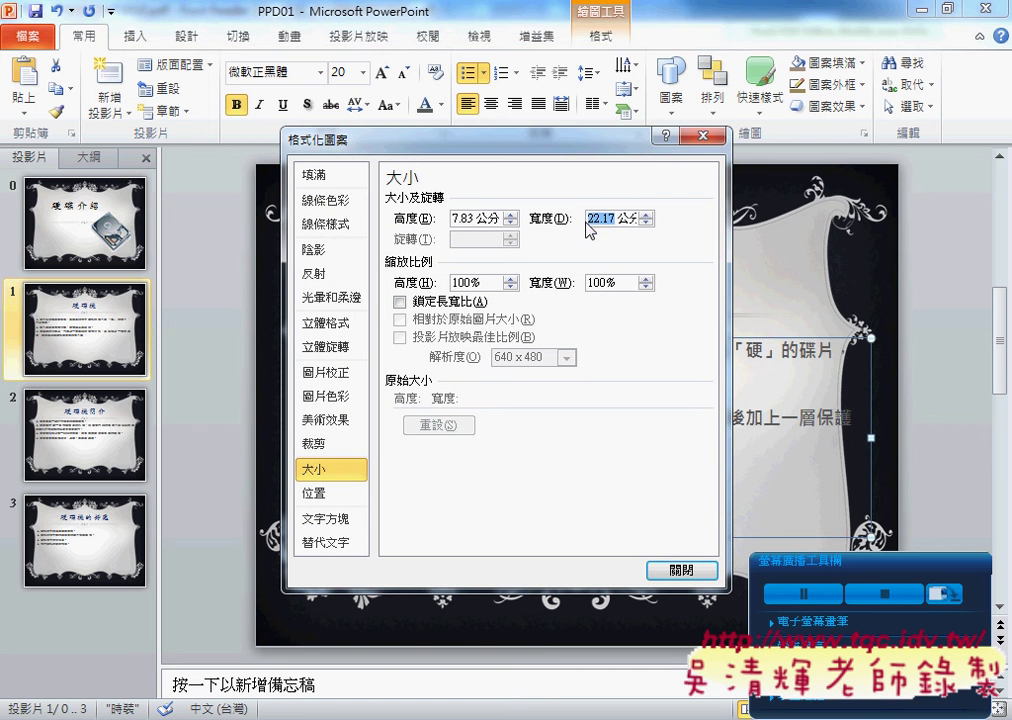
text(18)
- Position the box 3.1 cm horizontally and 6.89 cm vertically from the top-left corner
click(325, 492)
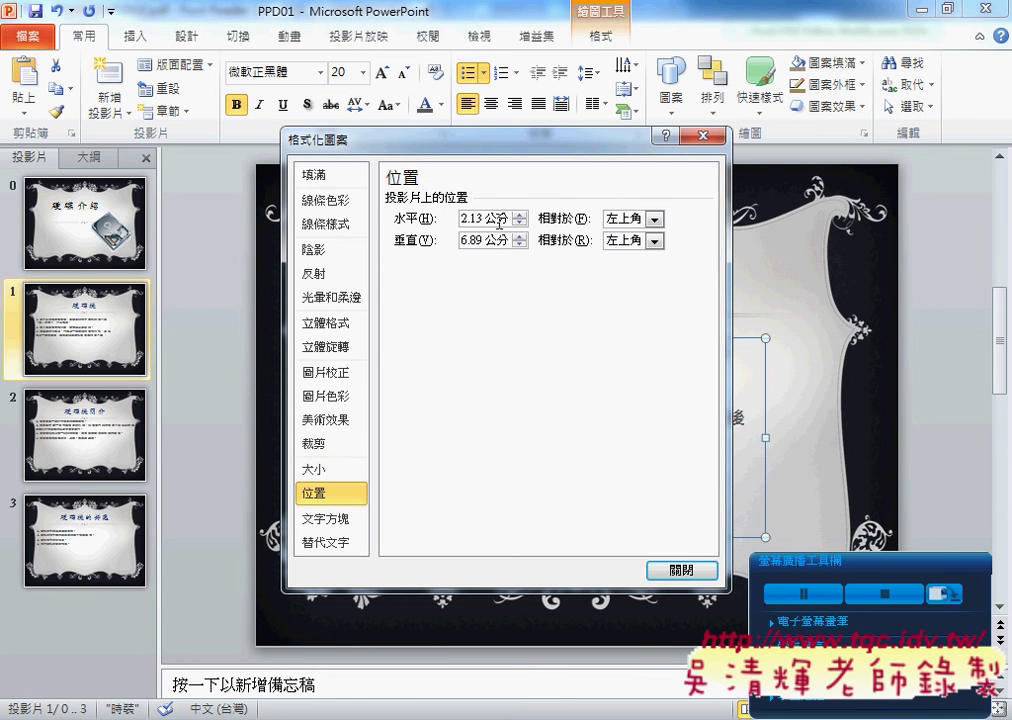
drag(484, 219, 449, 230)
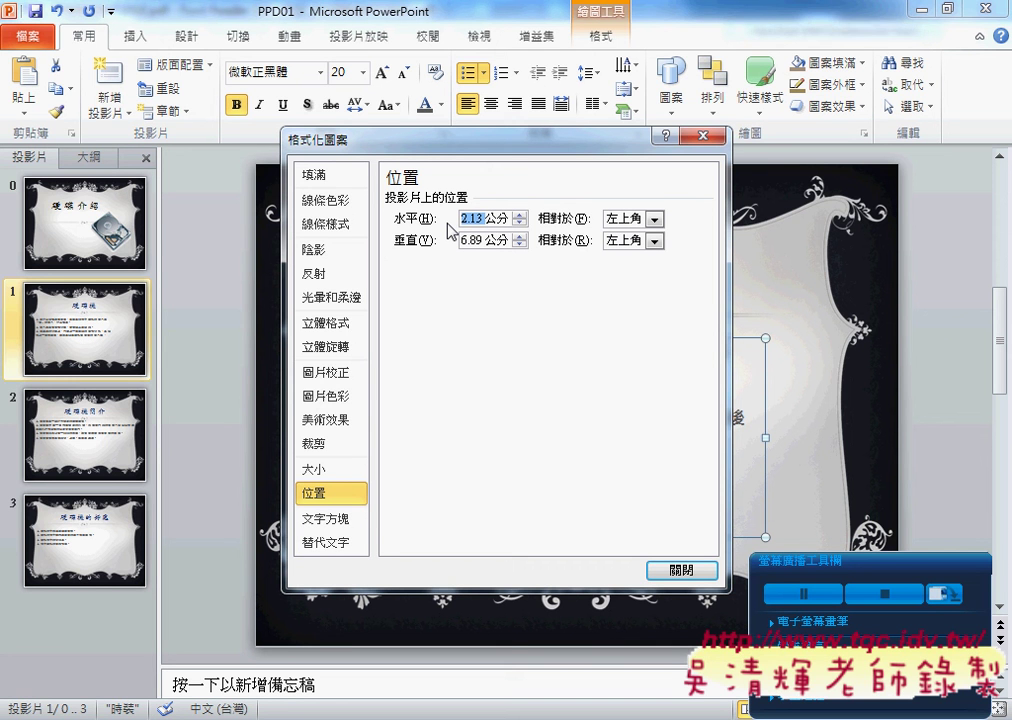
text(3)
text(.1)
drag(486, 242, 458, 250)
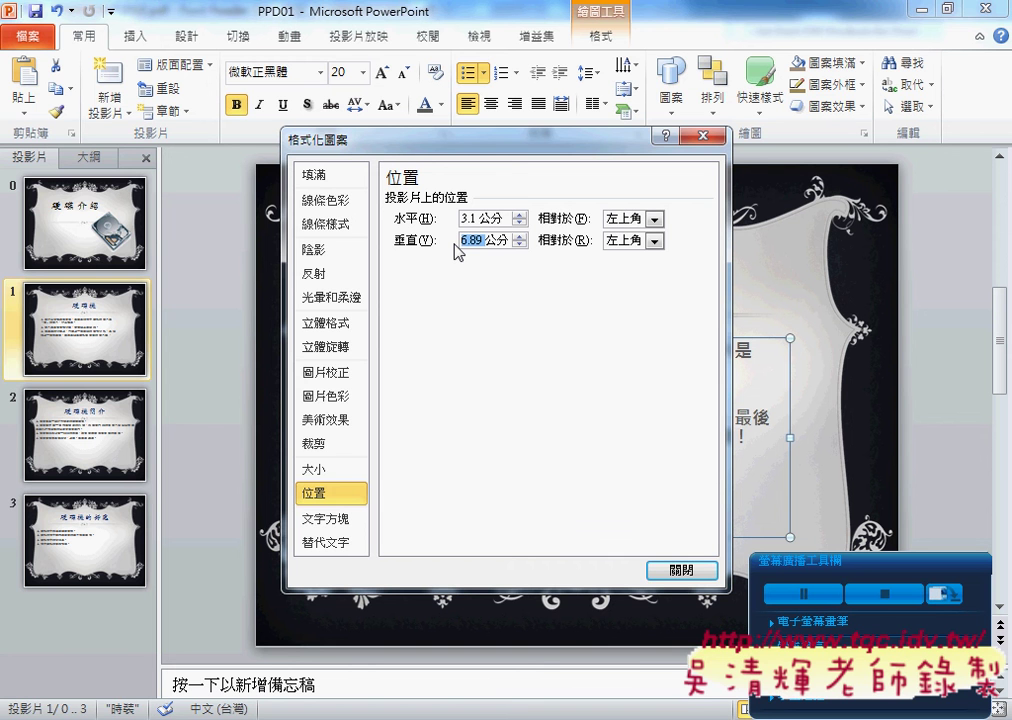
click(678, 569)
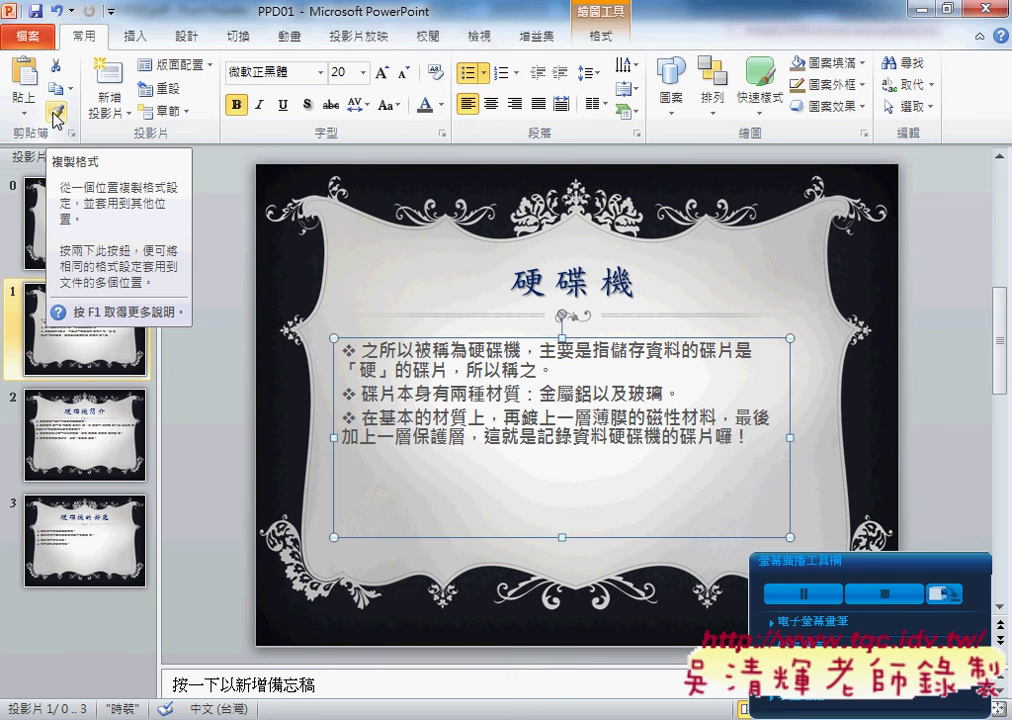
click(57, 117)
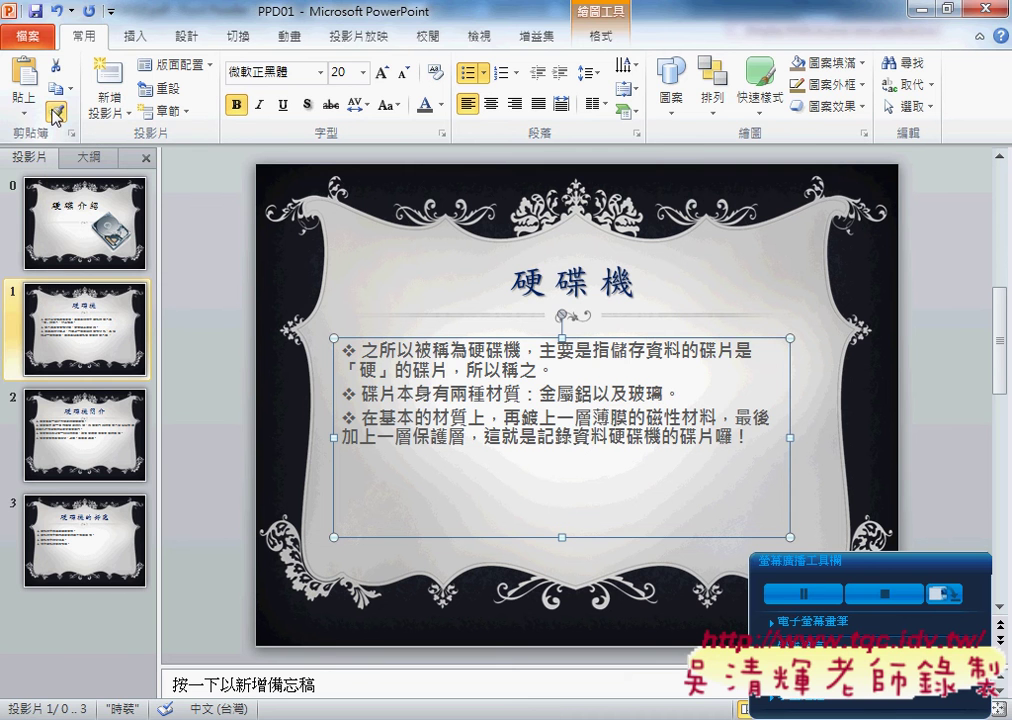
scroll(481, 458, down, 1)
scroll(497, 420, down, 1)
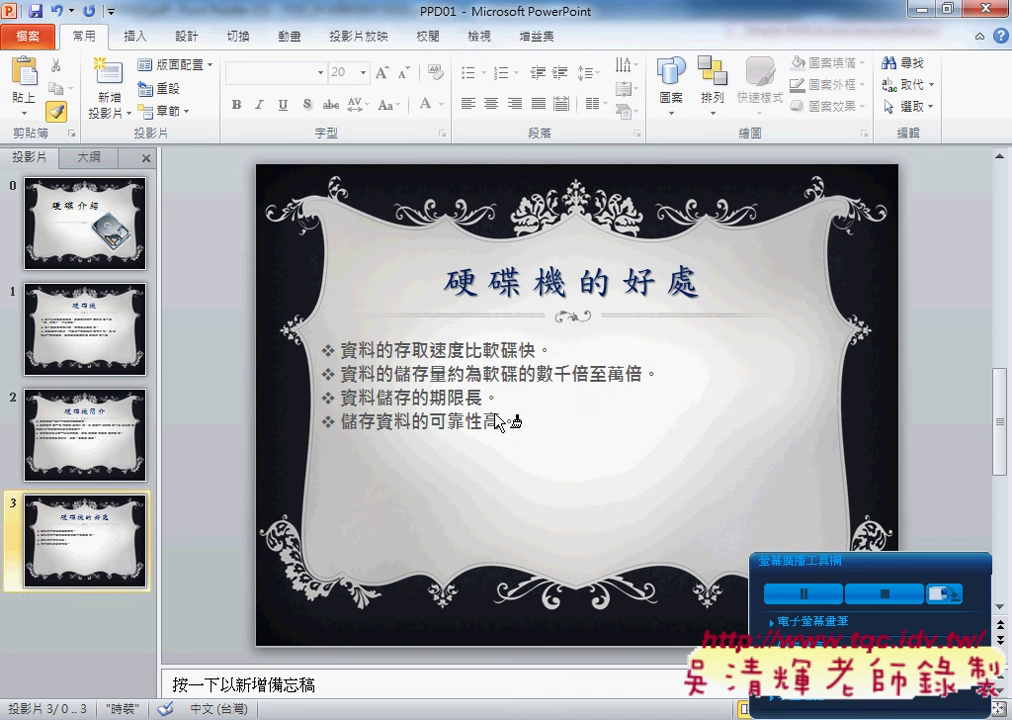
scroll(505, 390, up, 1)
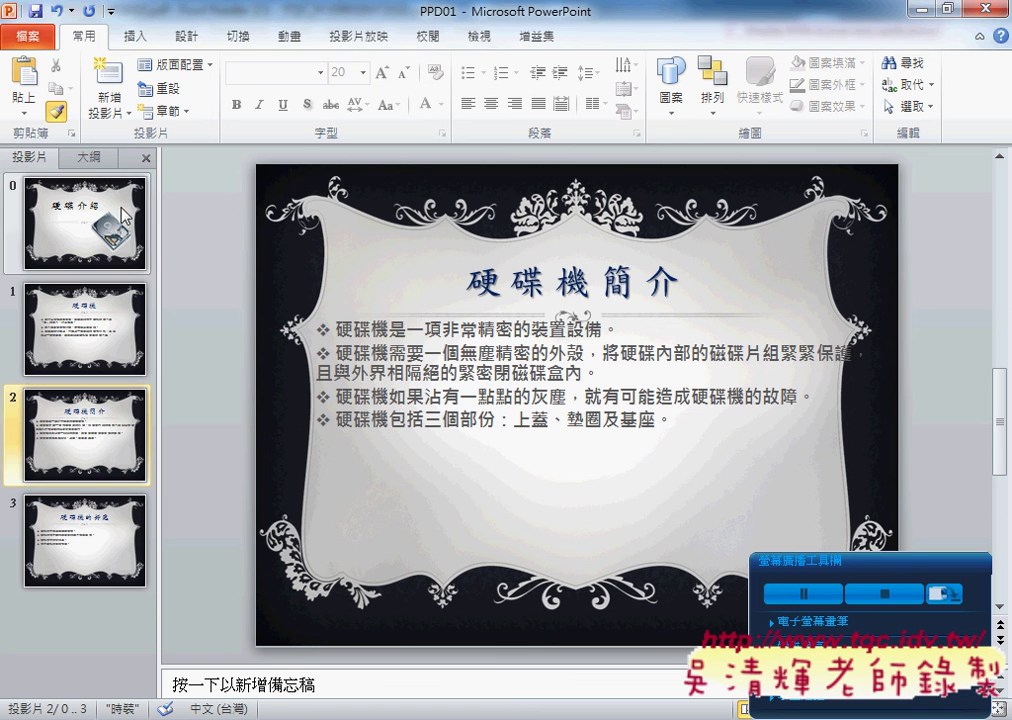
key(Escape)
click(520, 344)
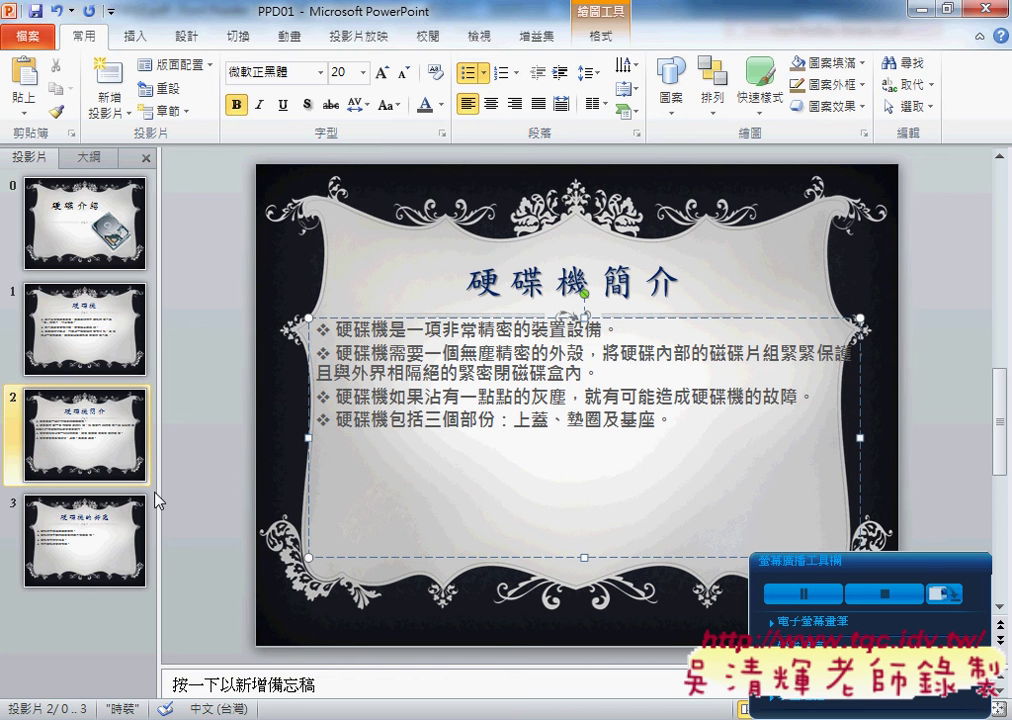
key(alt+Tab)
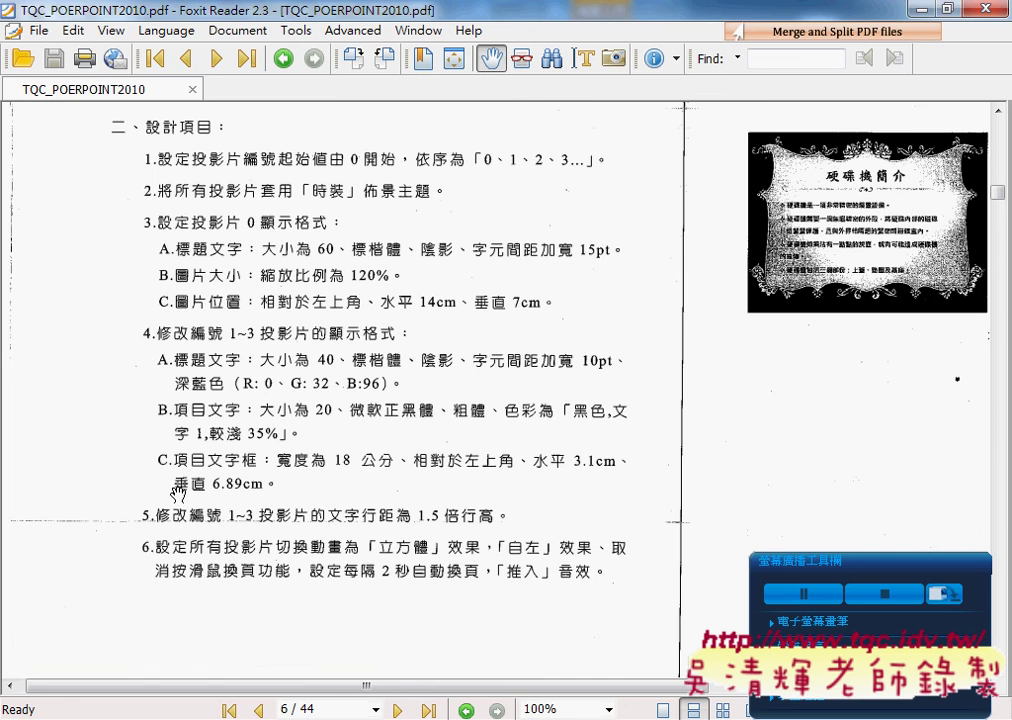
scroll(177, 493, down, 1)
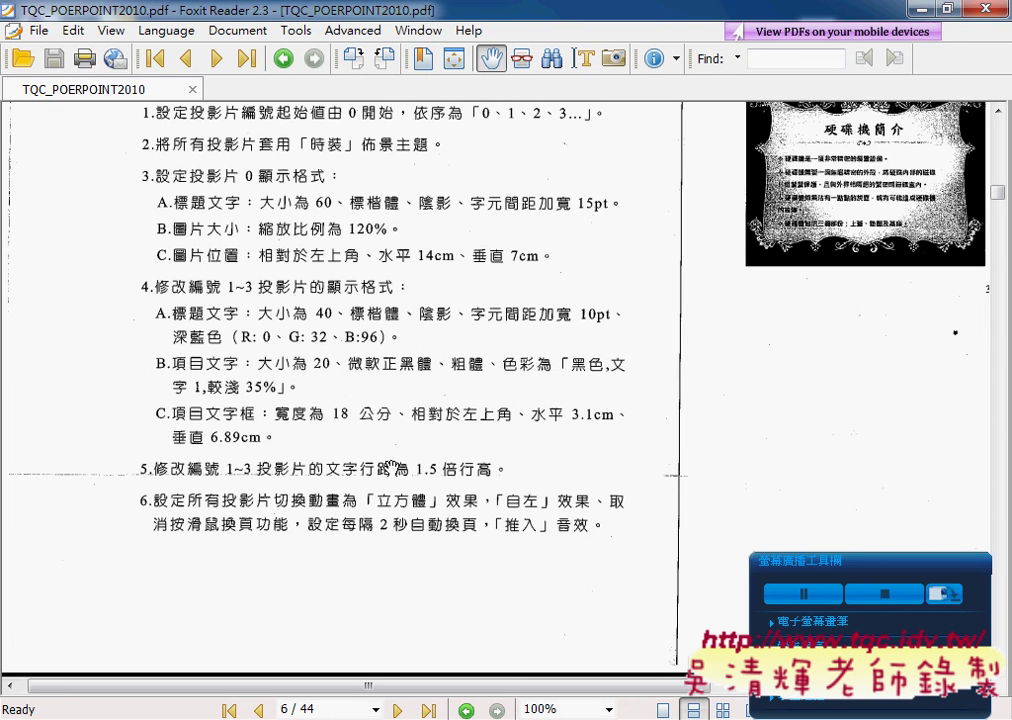
key(alt+Tab)
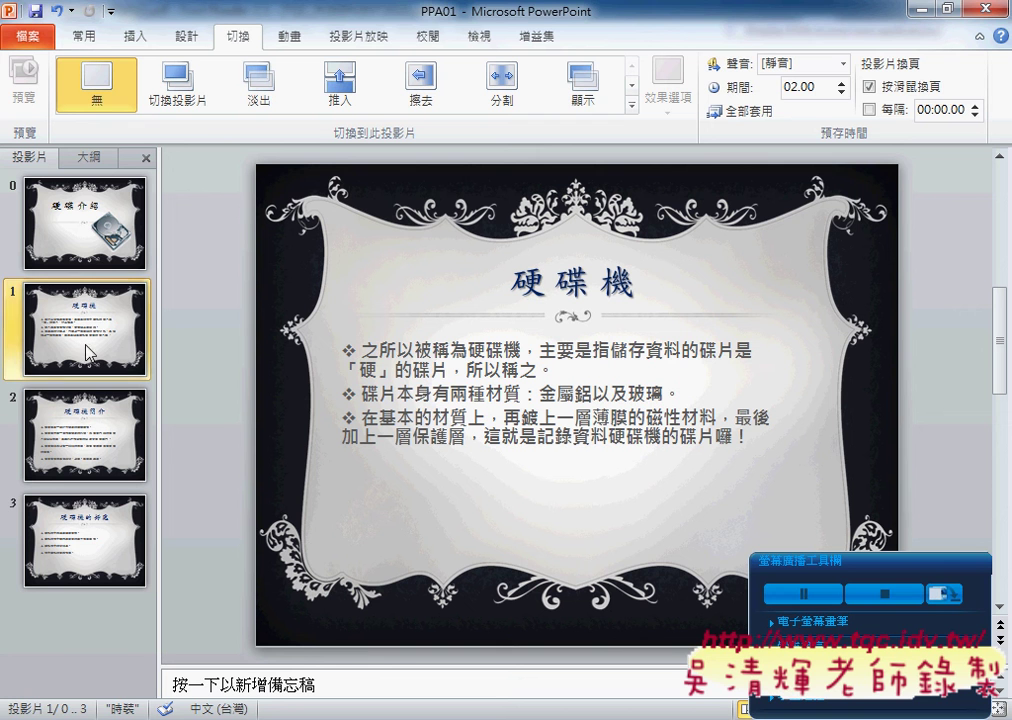
- Apply 1.5 line spacing to slide 1's three body bullet points
click(397, 350)
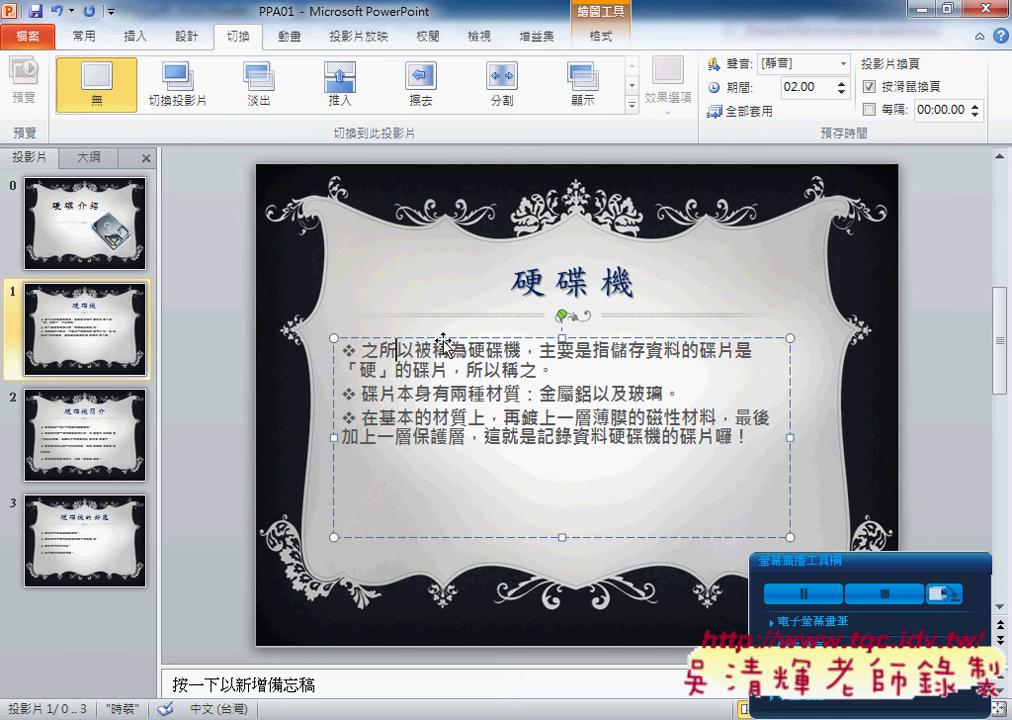
click(443, 343)
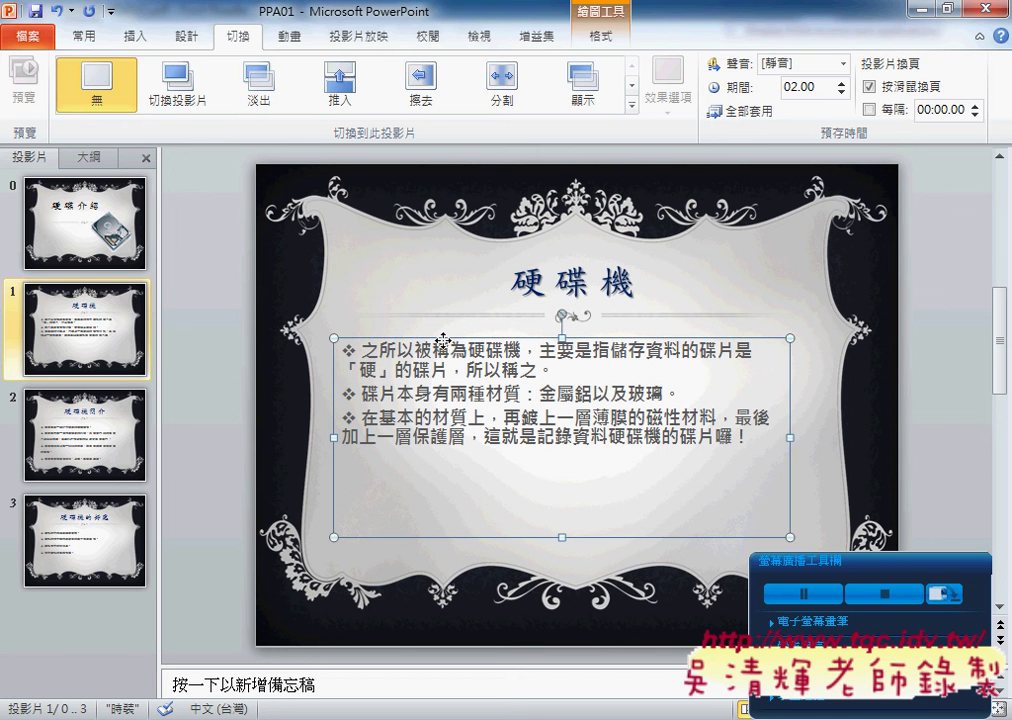
click(97, 45)
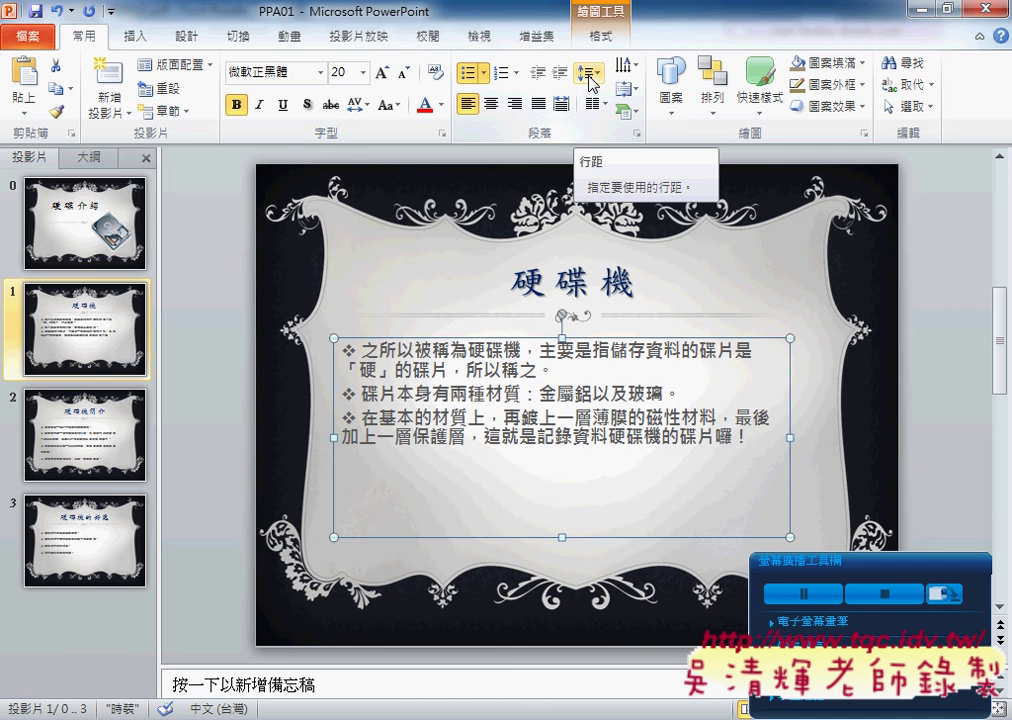
click(590, 78)
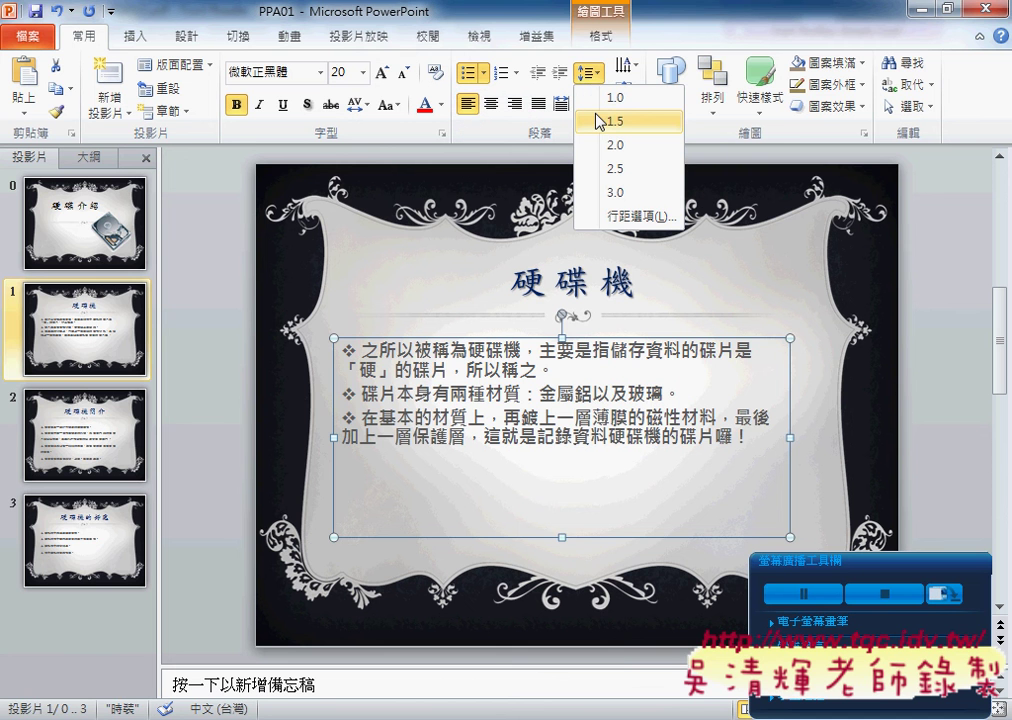
click(599, 122)
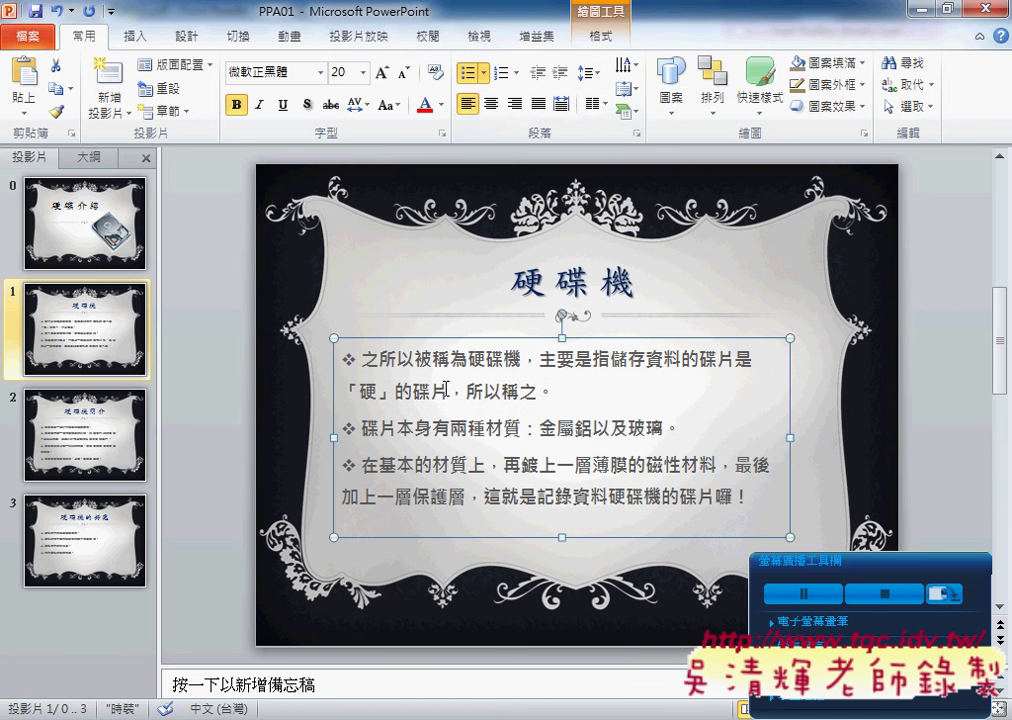
key(Page_Down)
key(Page_Down)
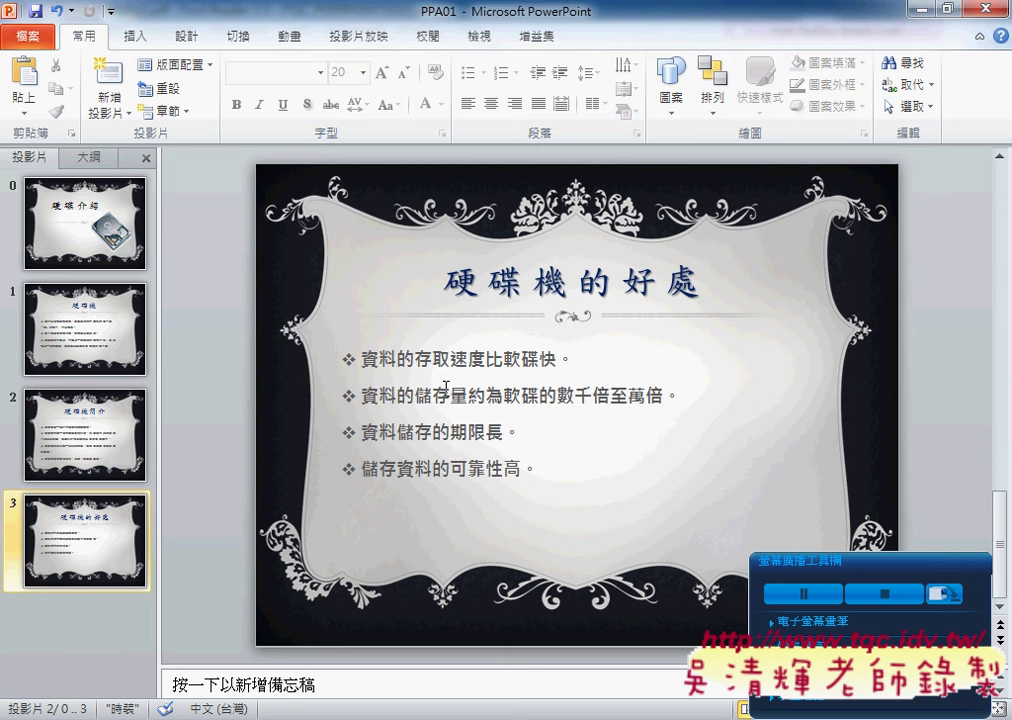
key(Page_Up)
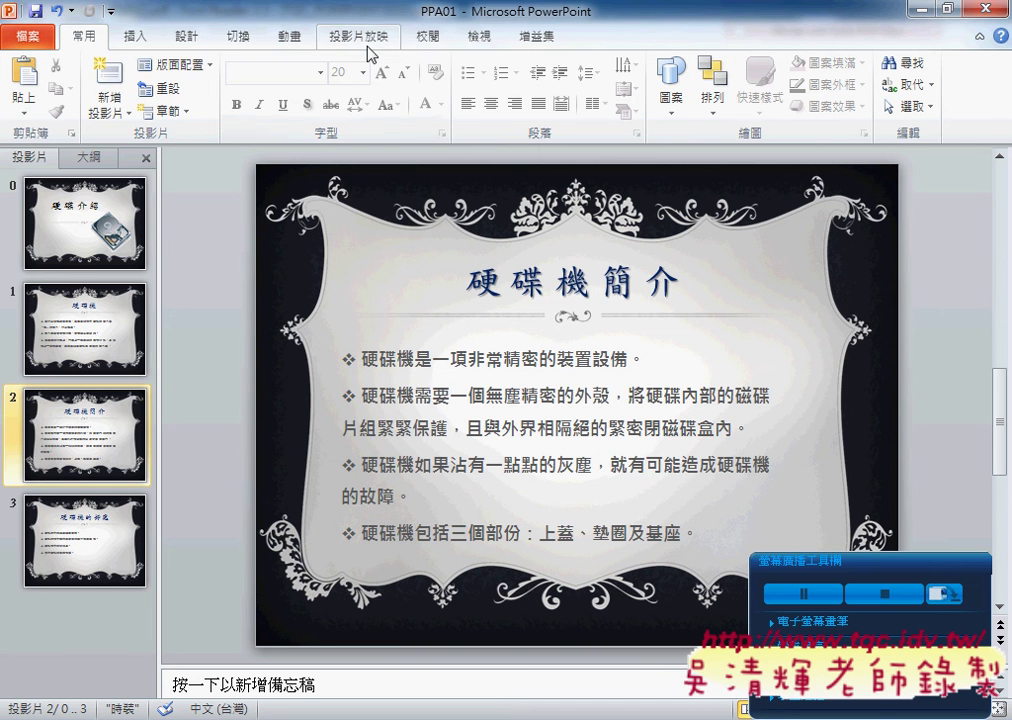
- Give slide 2 a 立方體 (Cube) transition turning in from the left
click(238, 38)
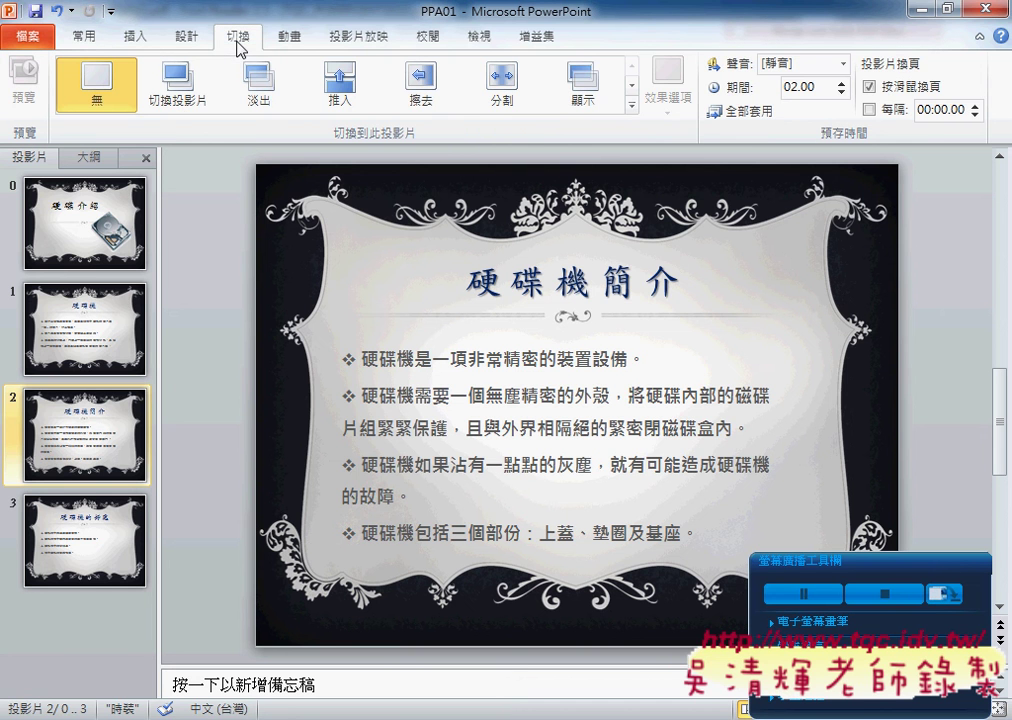
click(632, 104)
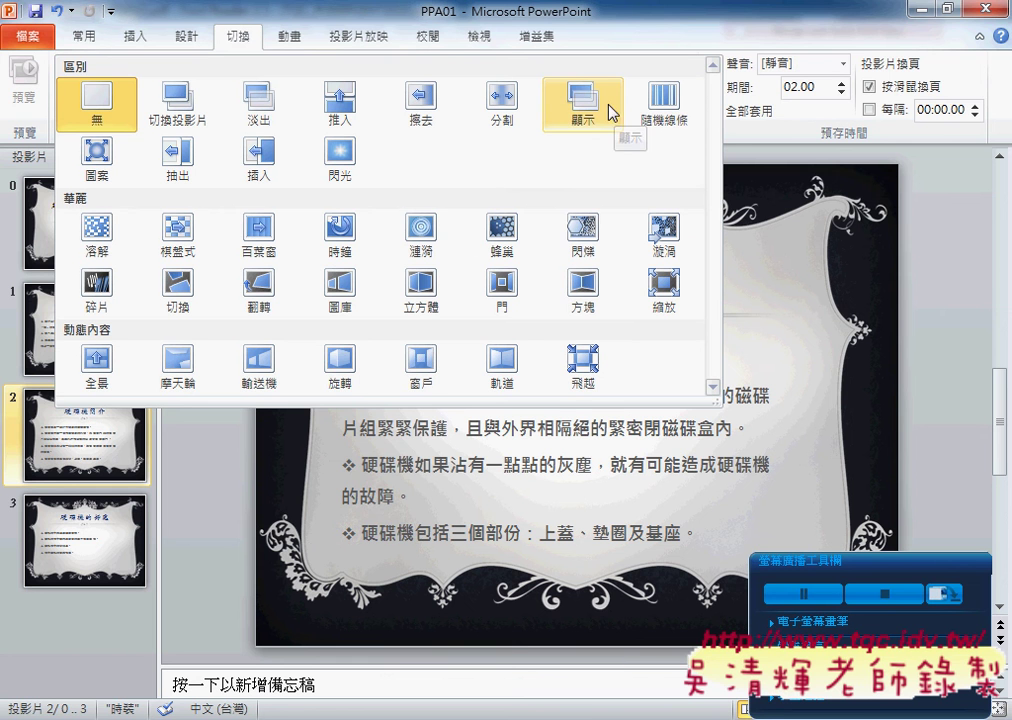
click(421, 290)
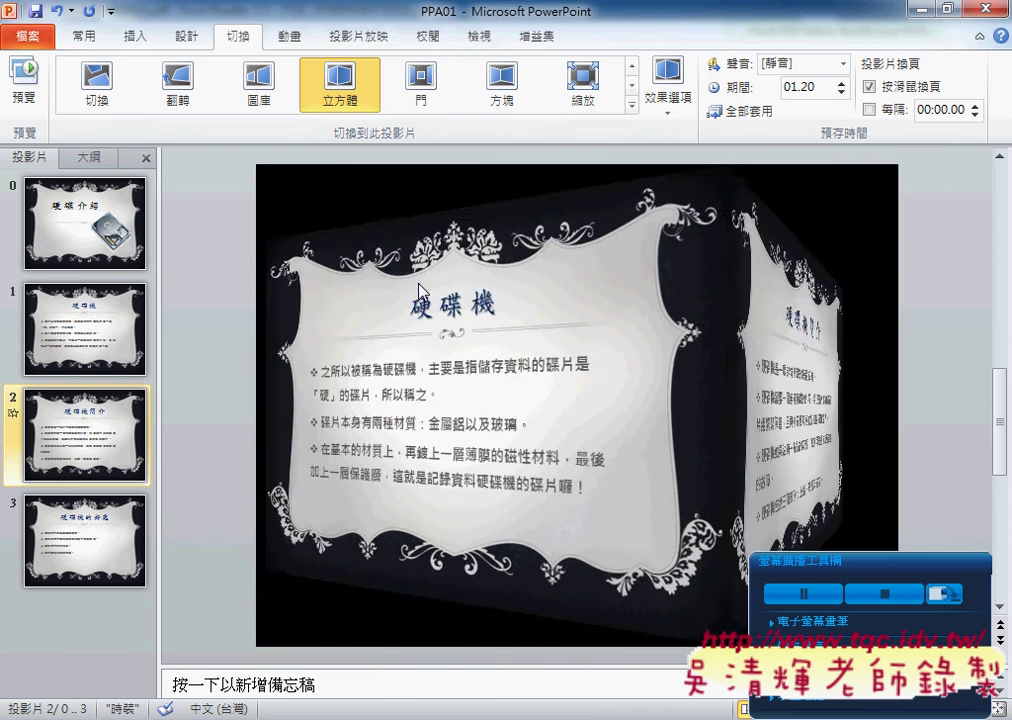
click(675, 113)
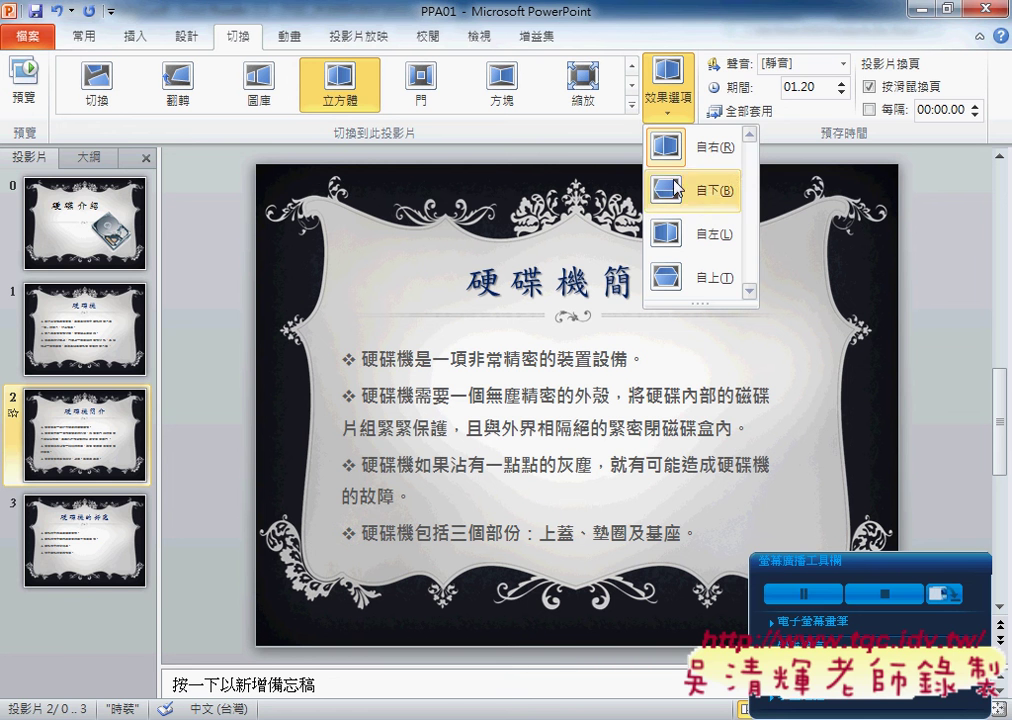
click(668, 233)
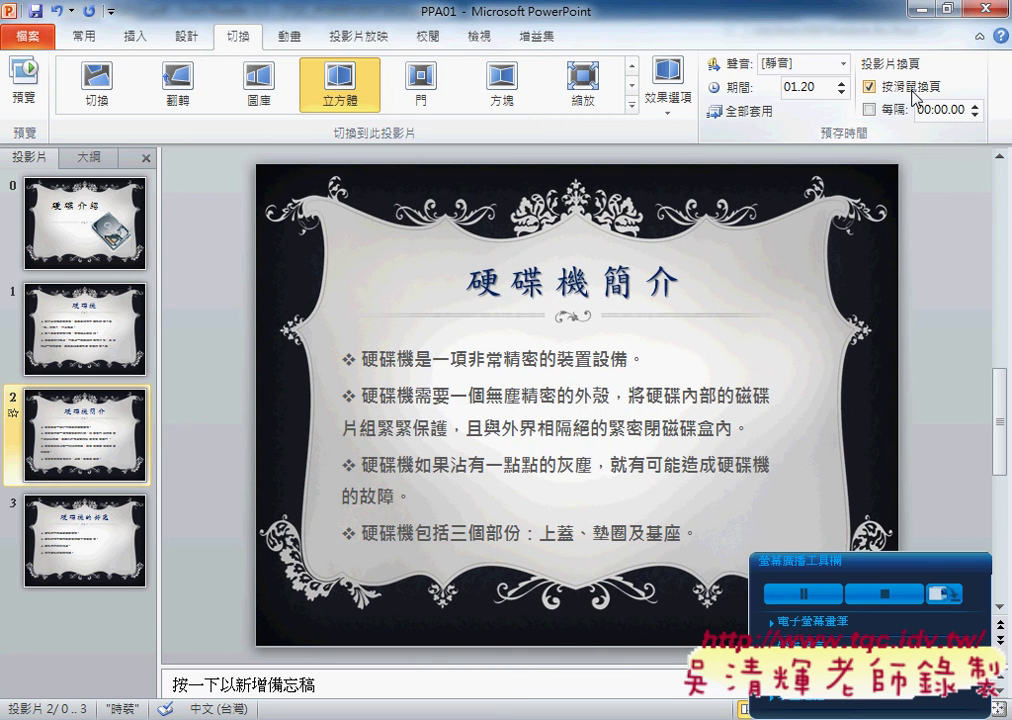
- Auto-advance slide 2 after 2 seconds with the 推入 (Push) sound, then start Save As
click(869, 86)
click(869, 109)
click(975, 105)
click(975, 105)
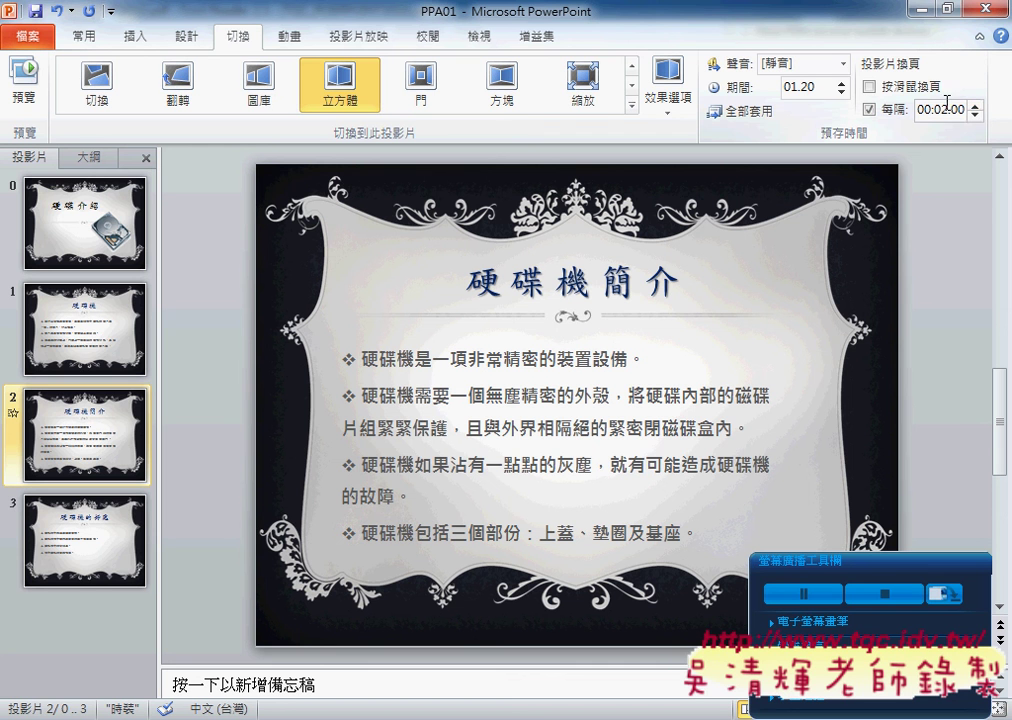
click(844, 68)
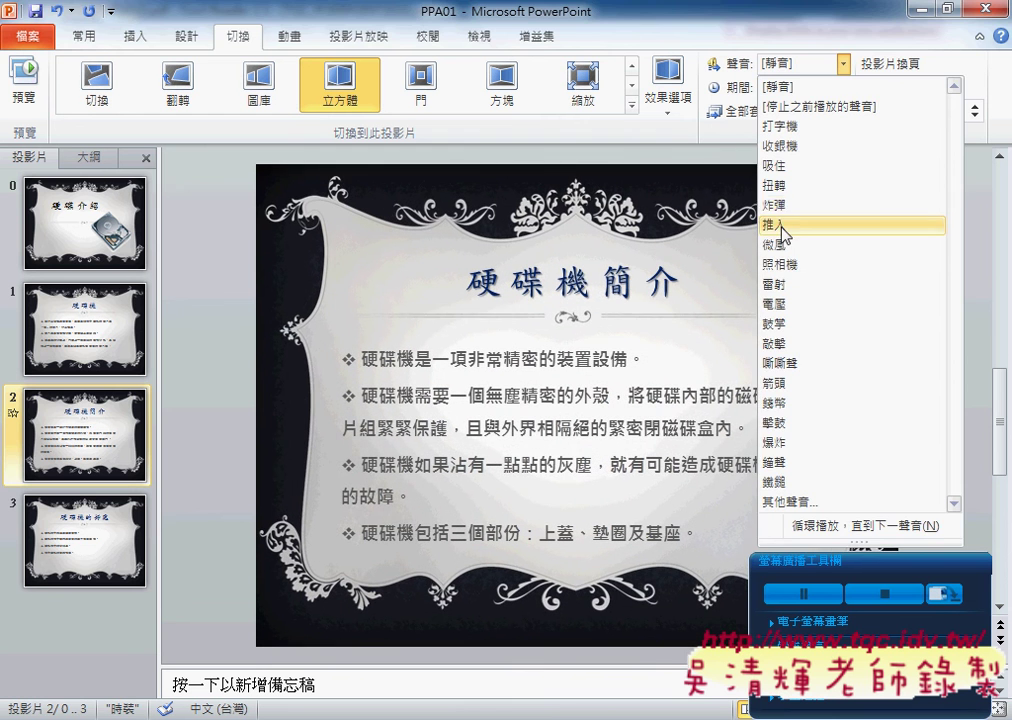
click(792, 225)
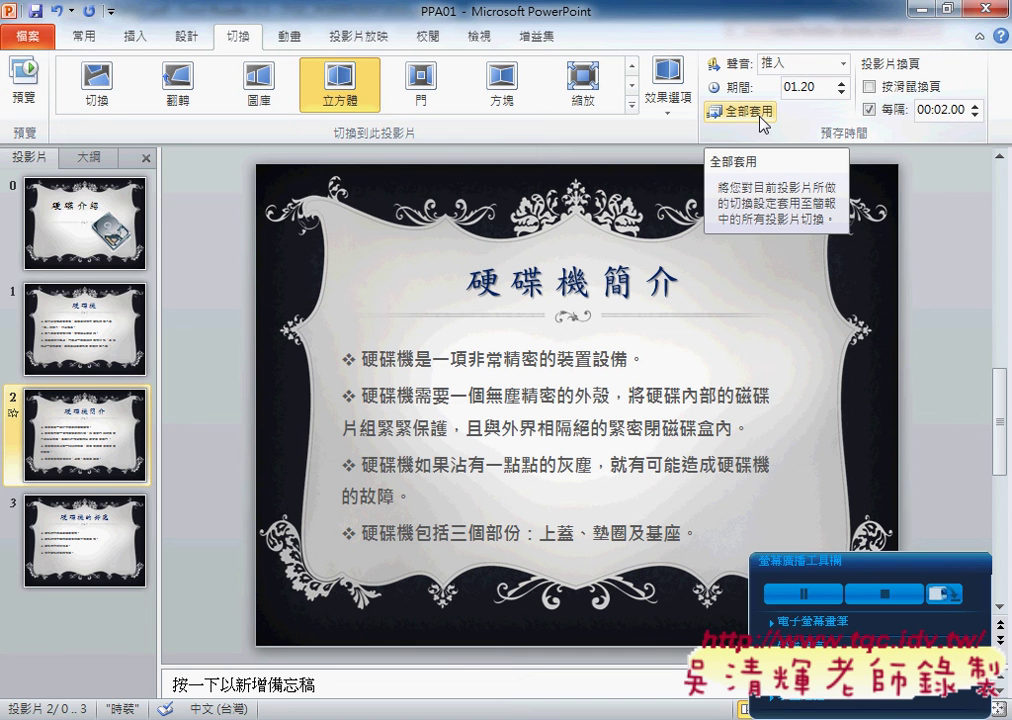
click(33, 40)
click(62, 96)
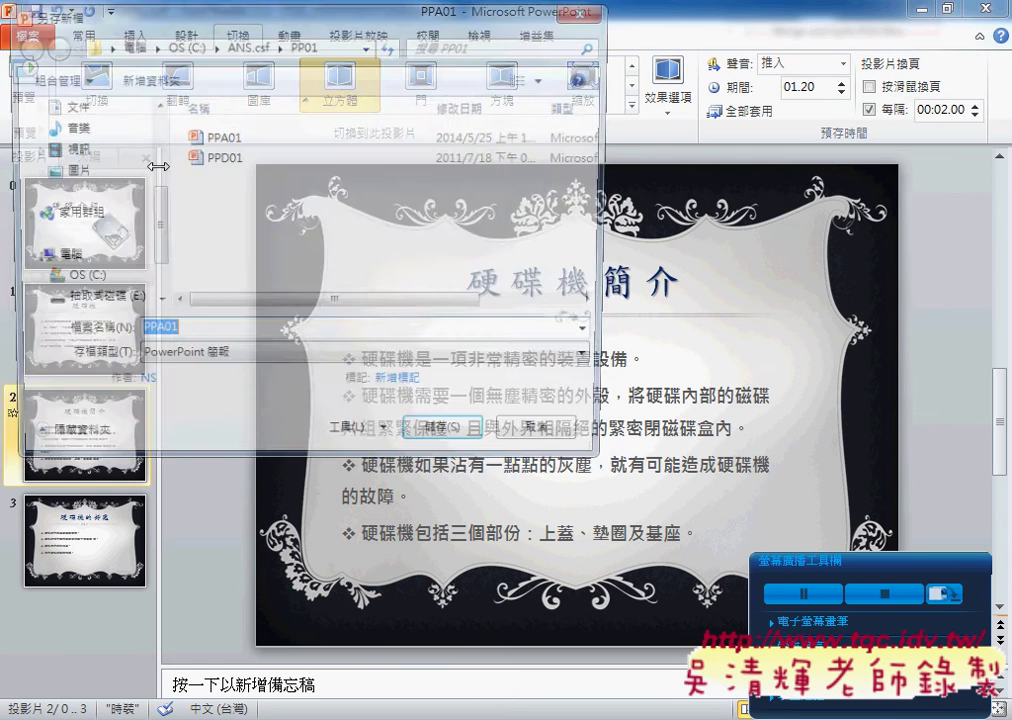